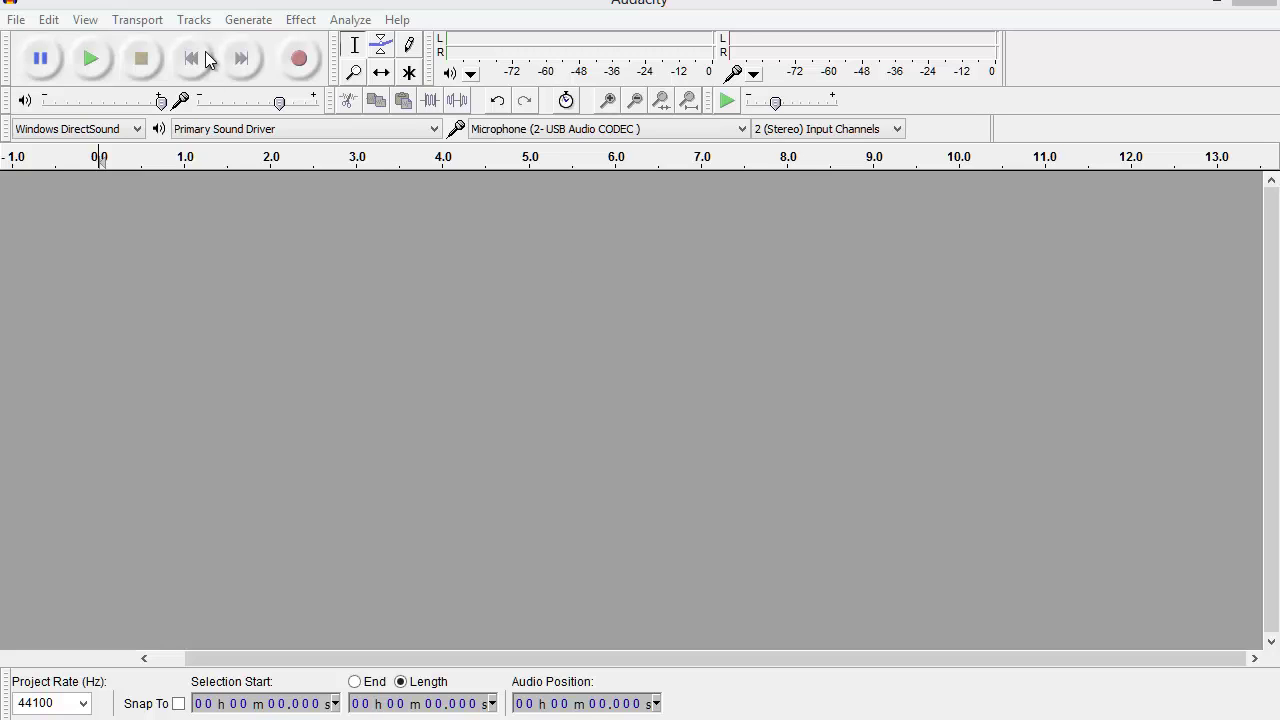
# Generate a 5-second 16000 Hz sine tone at amplitude 0.8 in a new track.
pyautogui.click(259, 27)
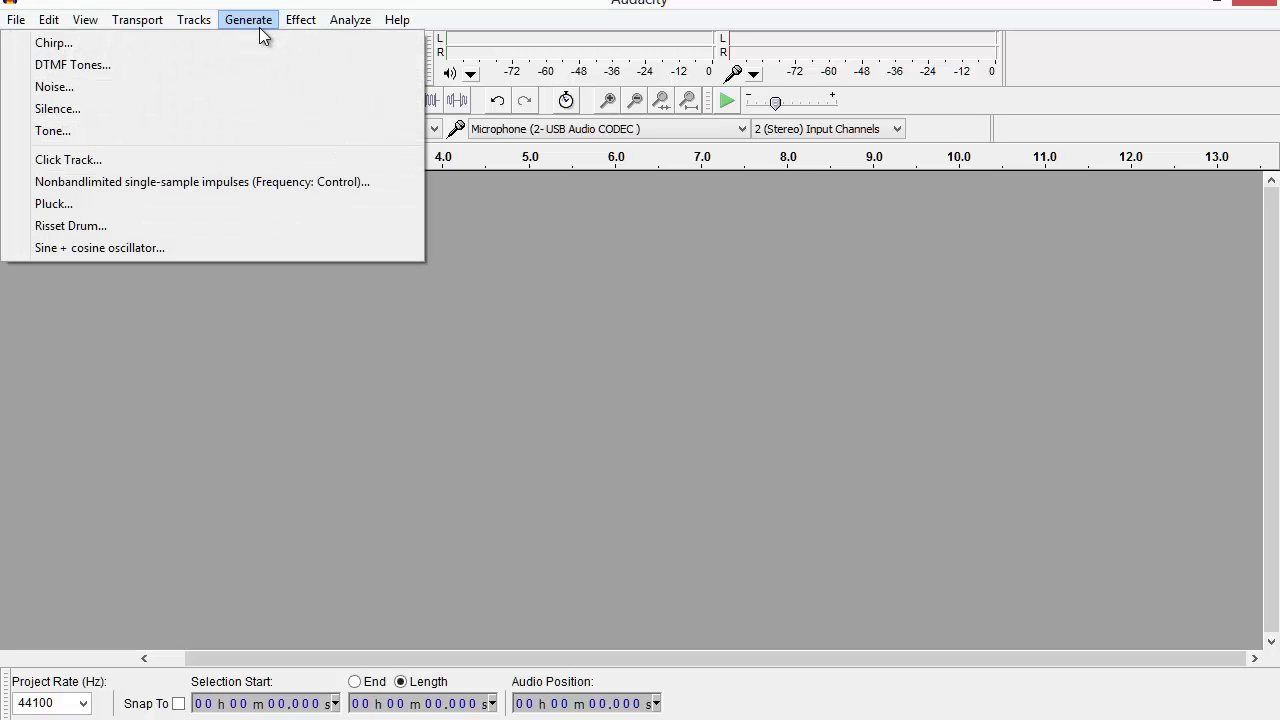
pyautogui.click(242, 137)
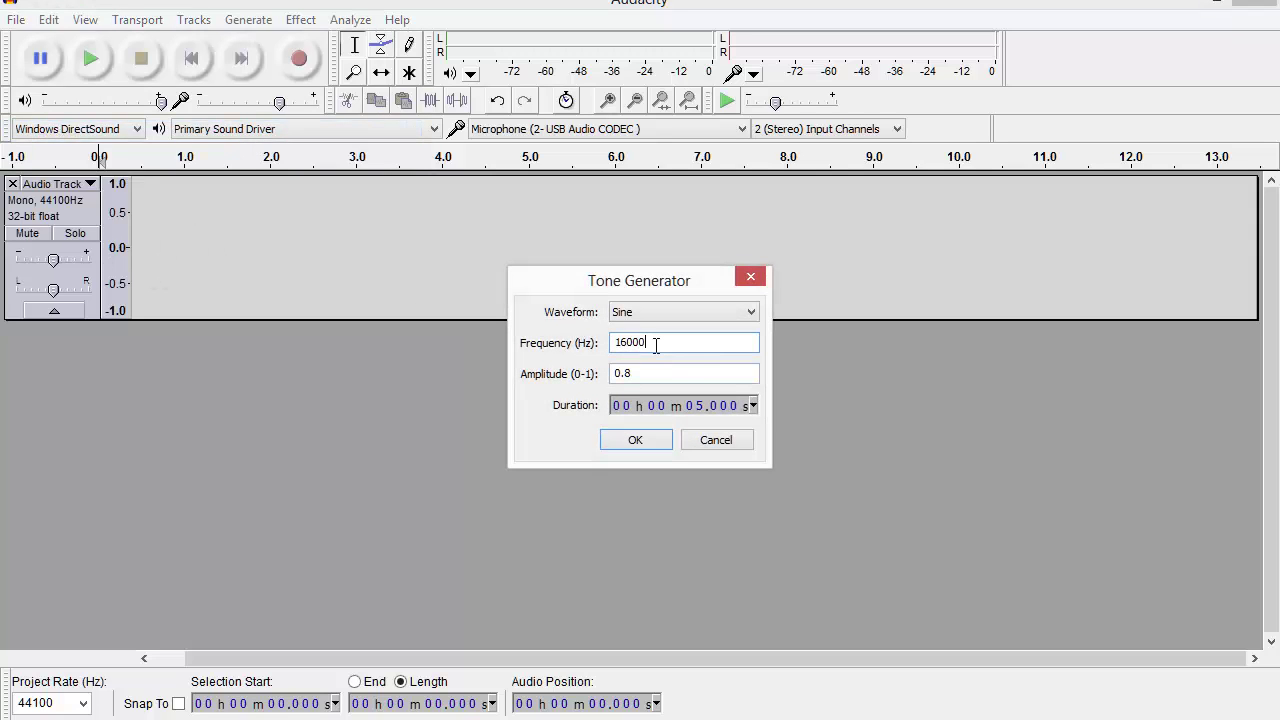
pyautogui.doubleClick(655, 343)
pyautogui.click(661, 340)
pyautogui.click(635, 440)
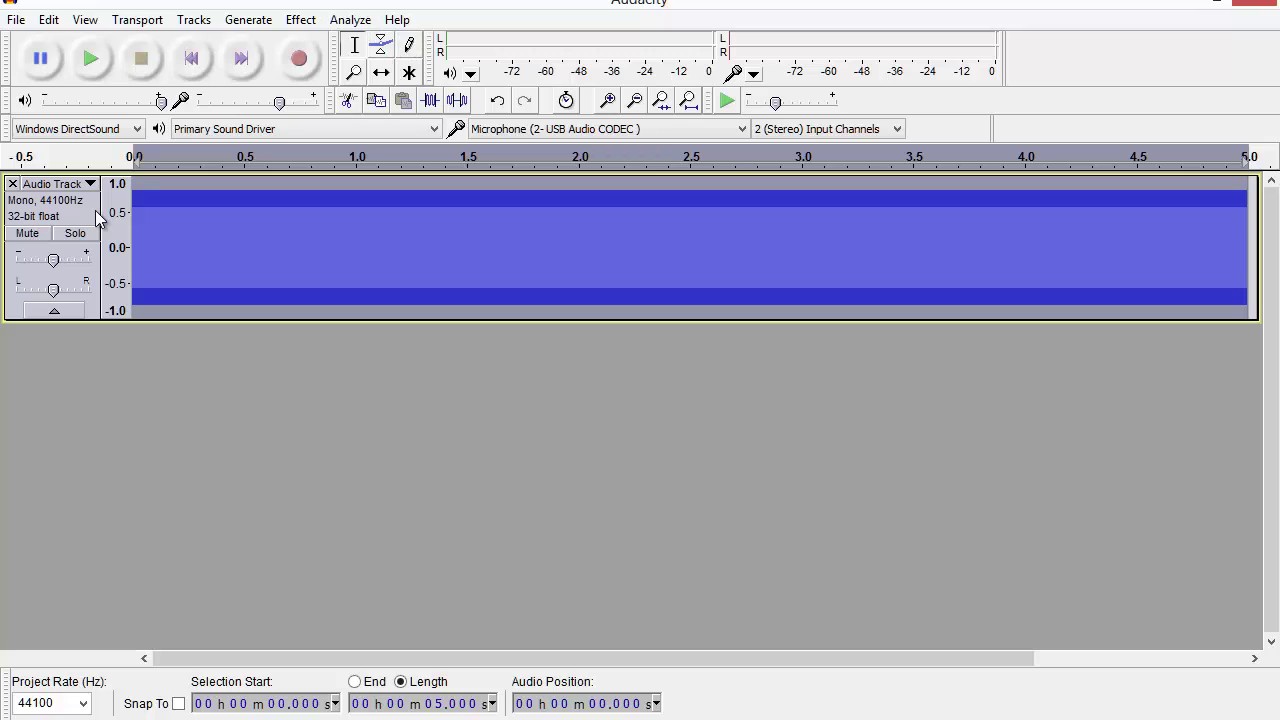
# Duplicate the 16 kHz tone track, select the copy and zoom in on the waveforms.
pyautogui.hotkey('ctrl', 'd')
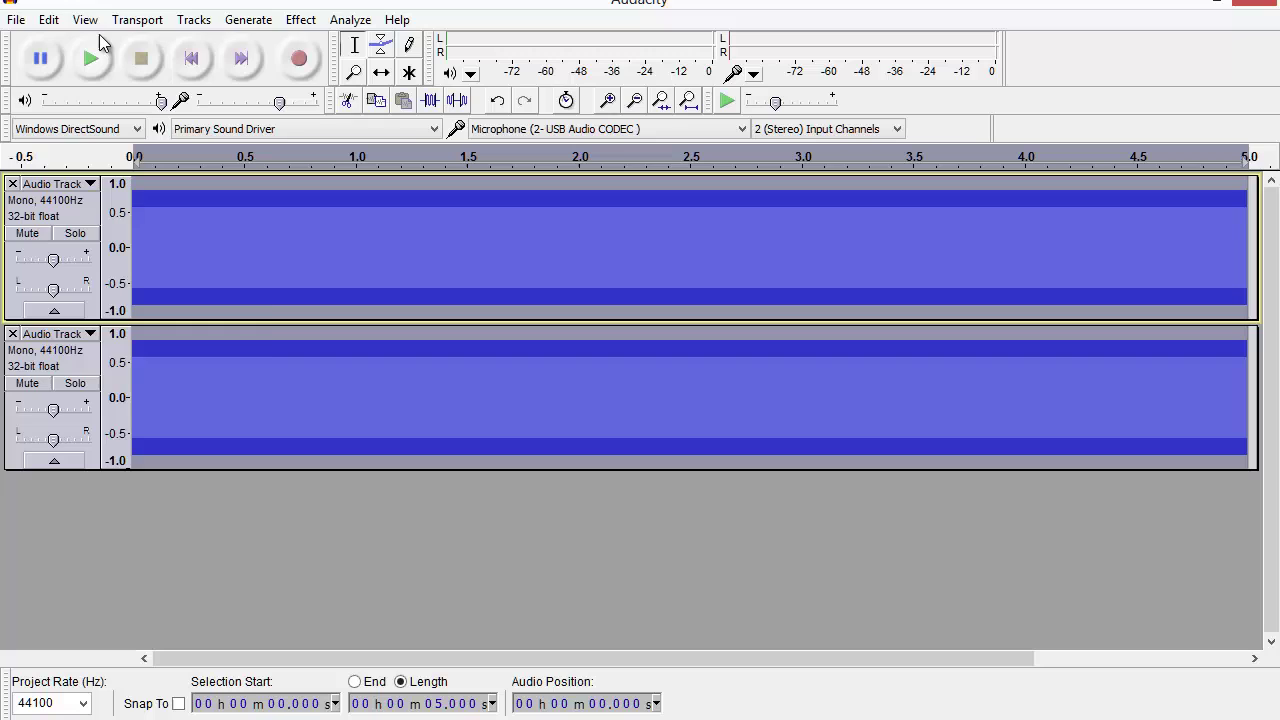
pyautogui.click(48, 19)
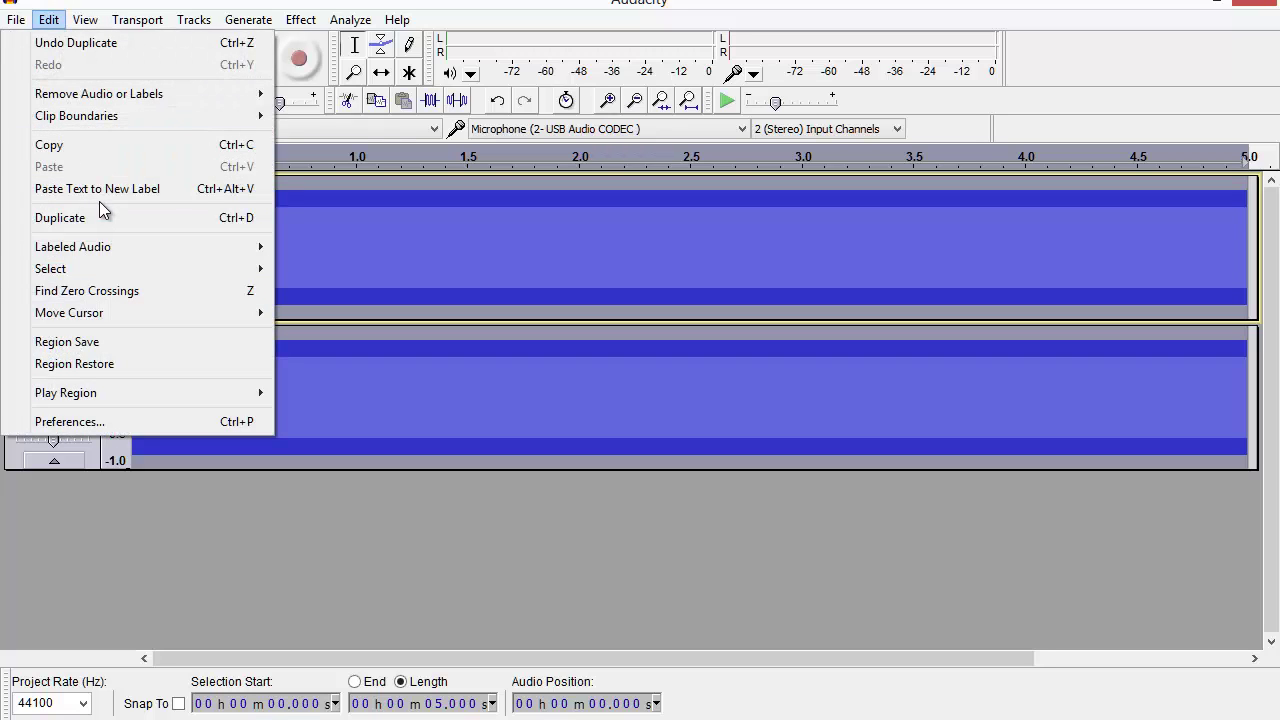
pyautogui.click(412, 4)
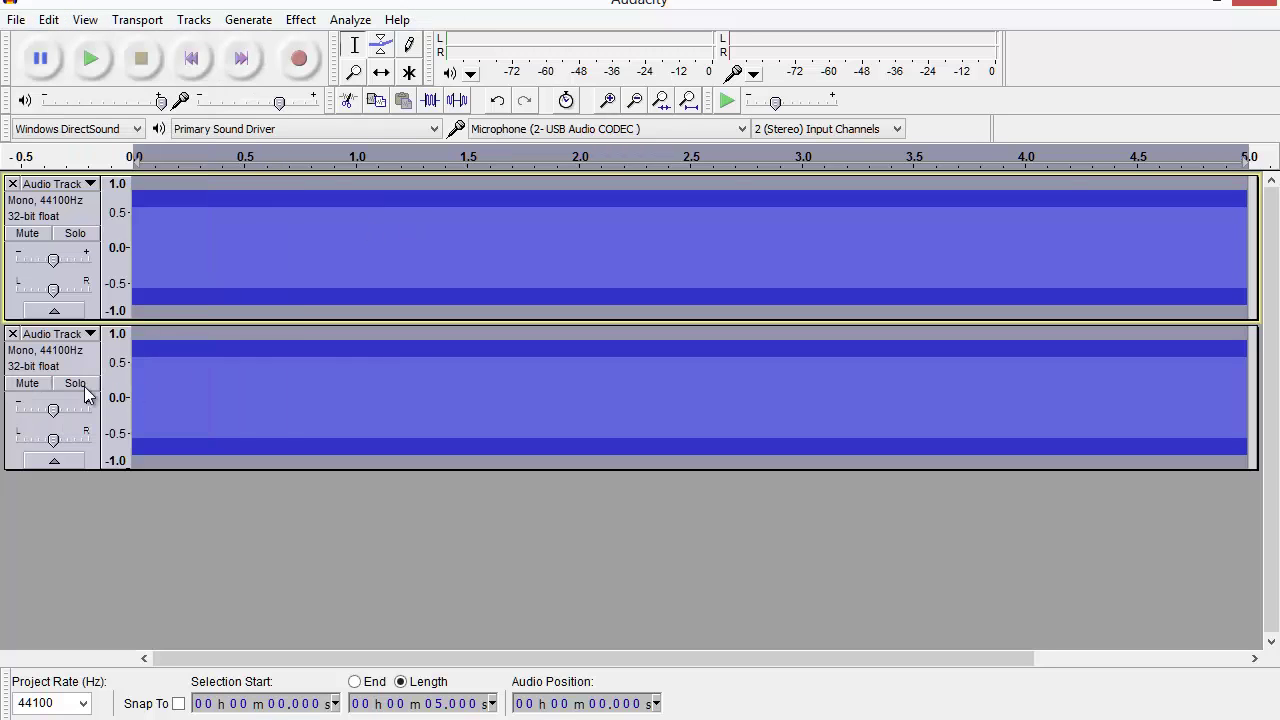
pyautogui.click(47, 350)
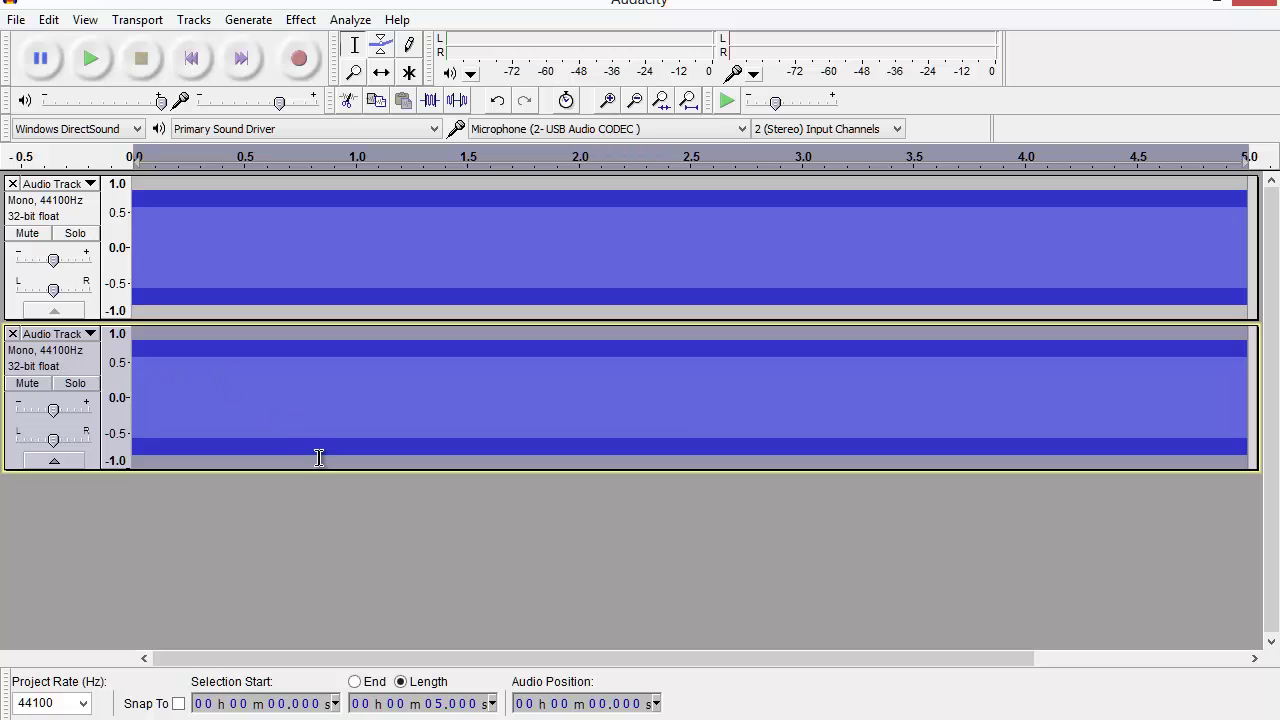
pyautogui.keyDown('ctrl'); pyautogui.scroll(8, 165, 394); pyautogui.keyUp('ctrl')
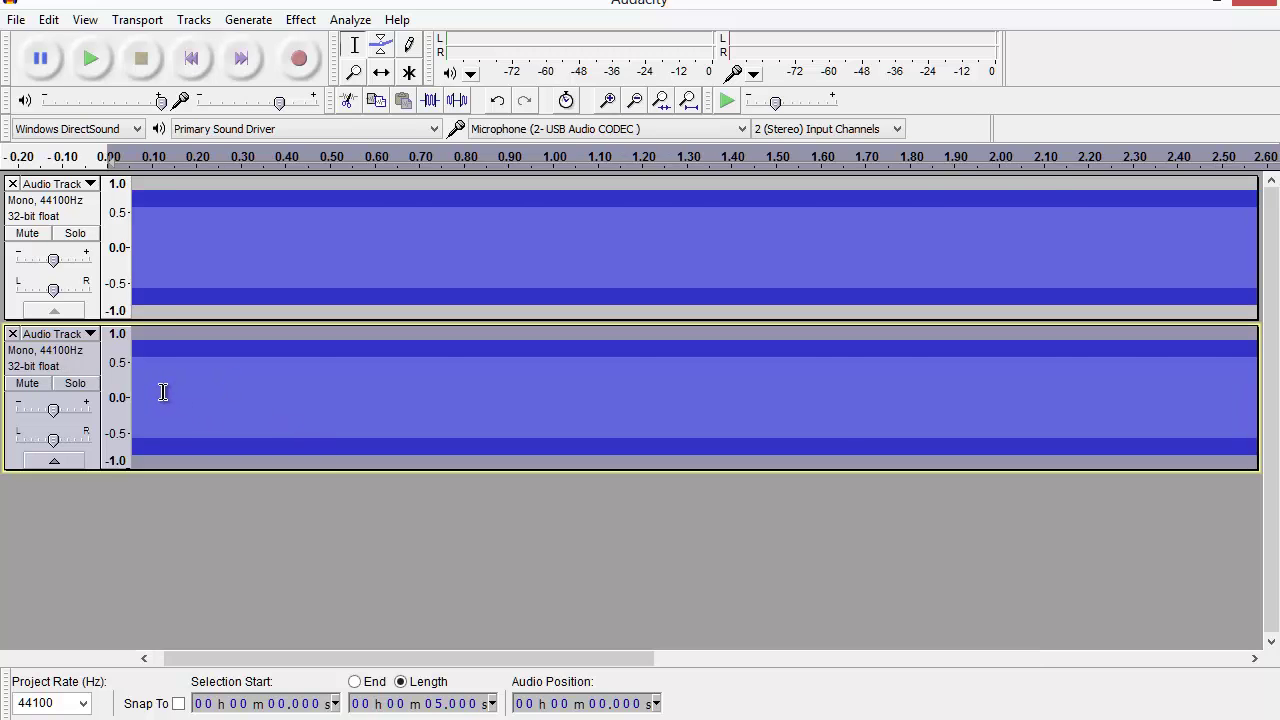
pyautogui.keyDown('ctrl'); pyautogui.scroll(5, 184, 400); pyautogui.keyUp('ctrl')
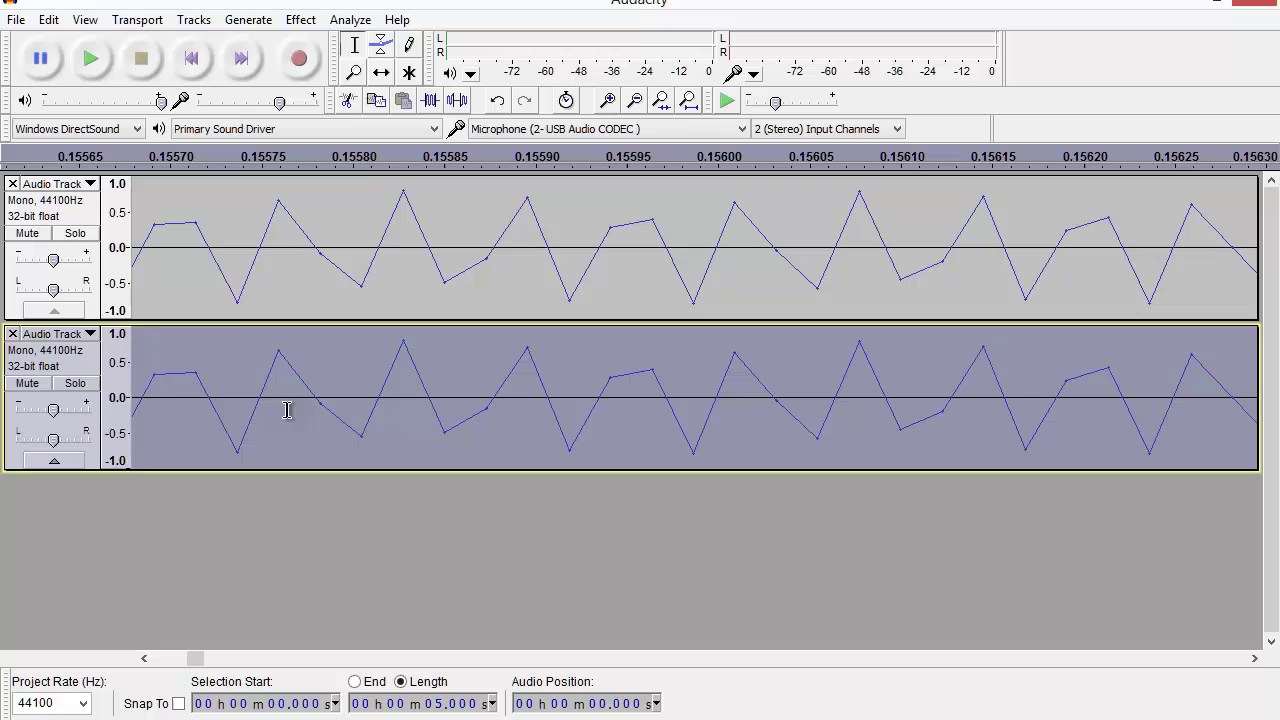
# Resample the second tone track up to 192000 Hz.
pyautogui.click(194, 20)
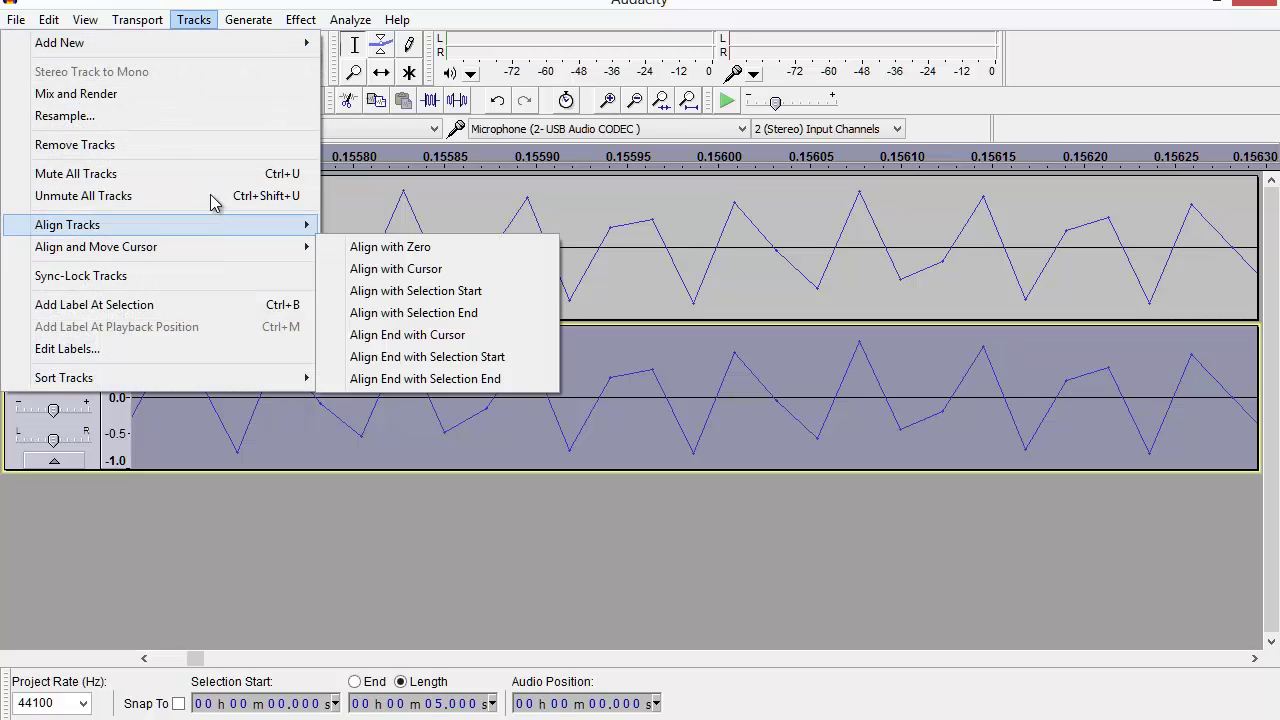
pyautogui.click(214, 117)
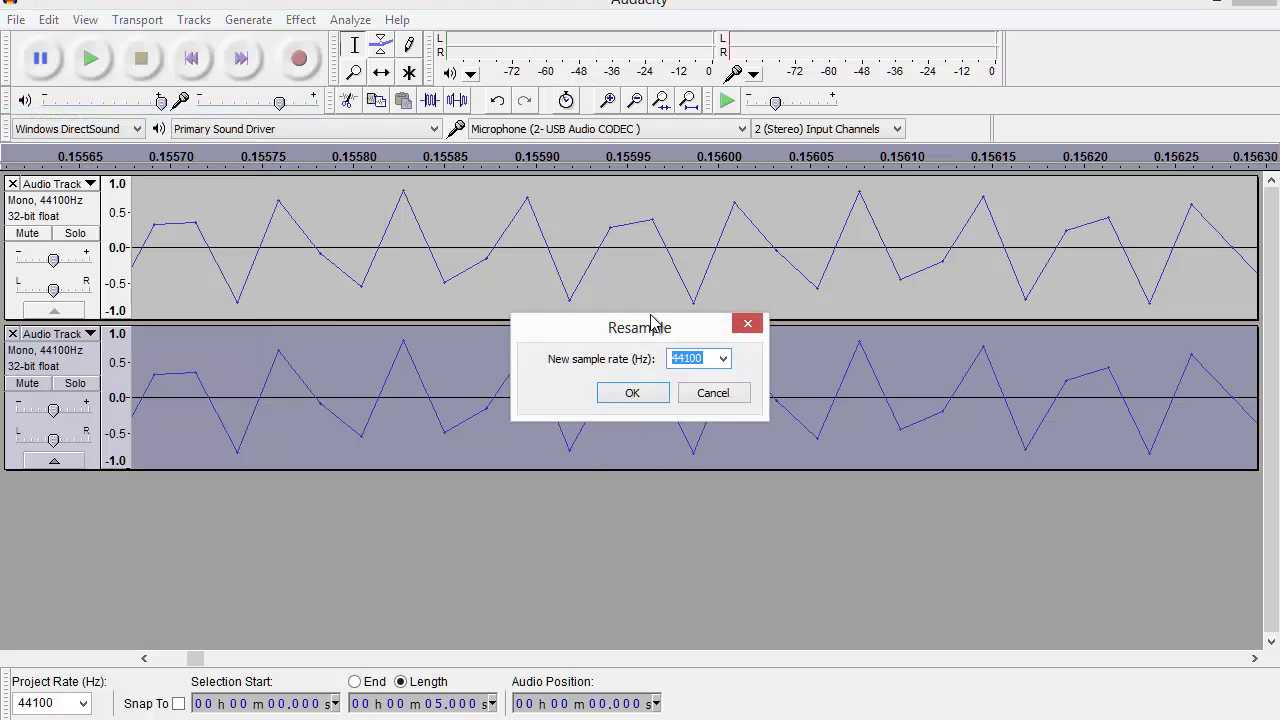
pyautogui.moveTo(651, 323); pyautogui.dragTo(749, 490)
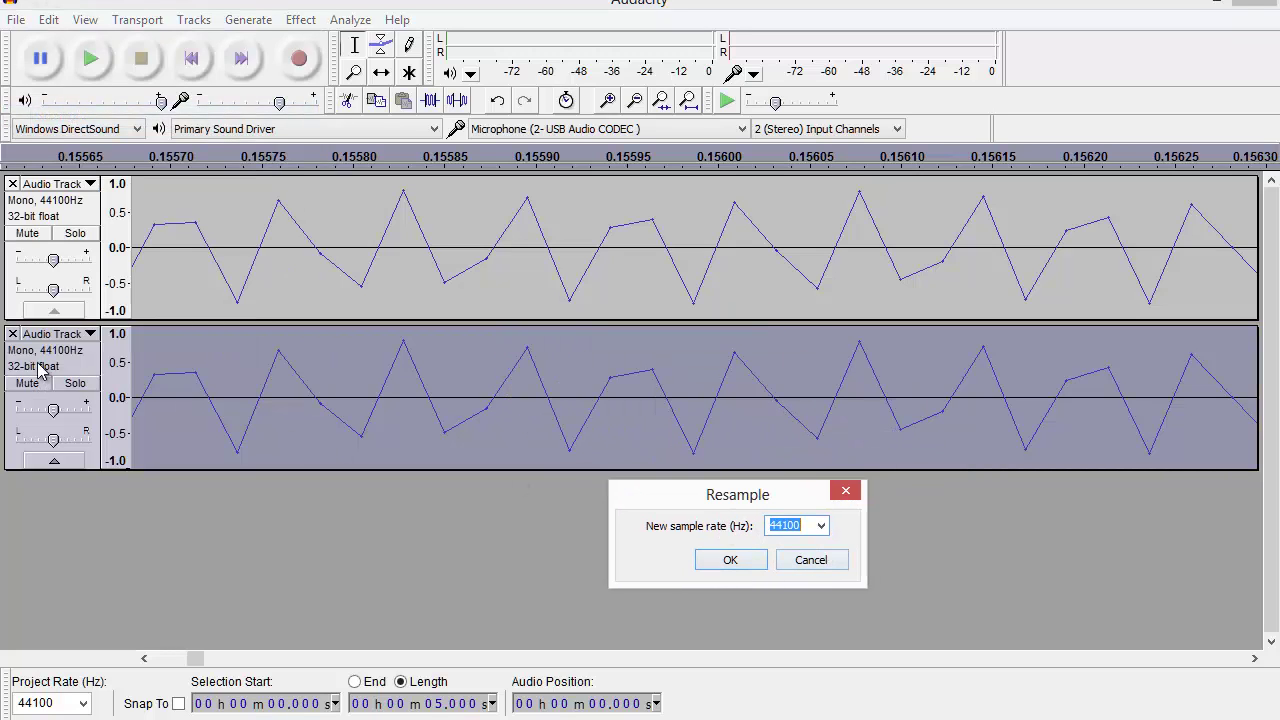
pyautogui.click(821, 526)
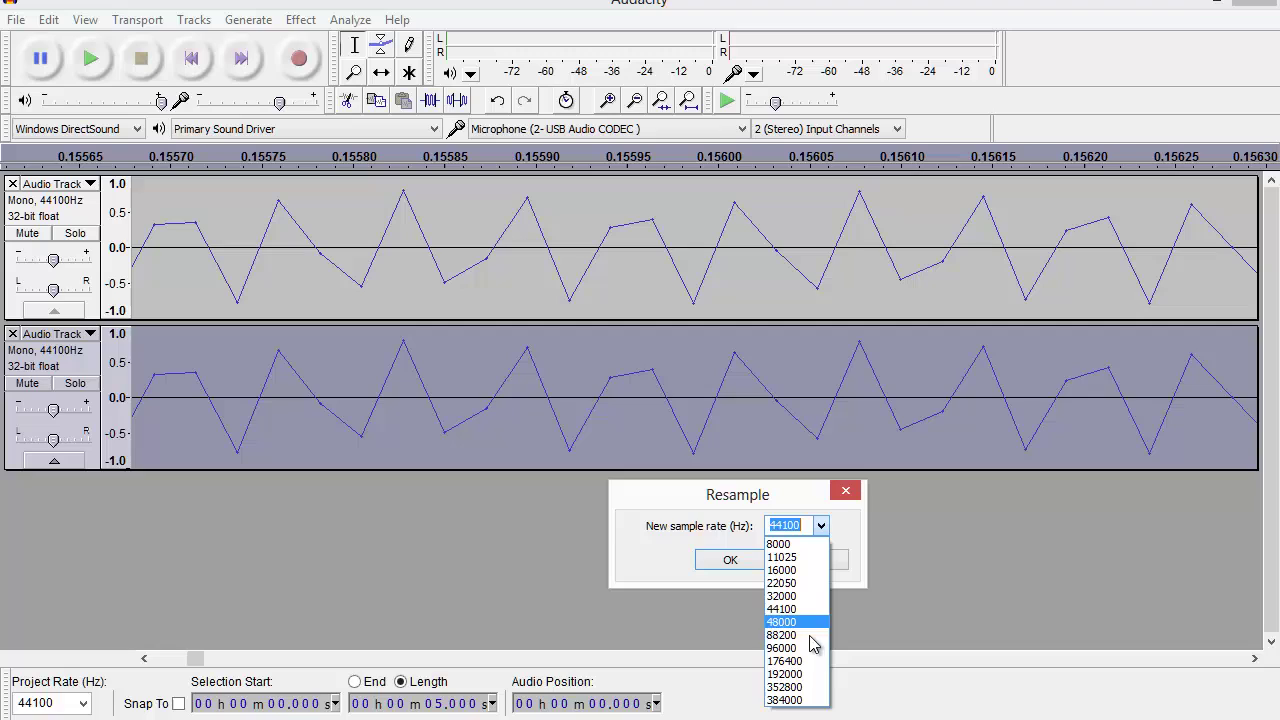
pyautogui.click(809, 674)
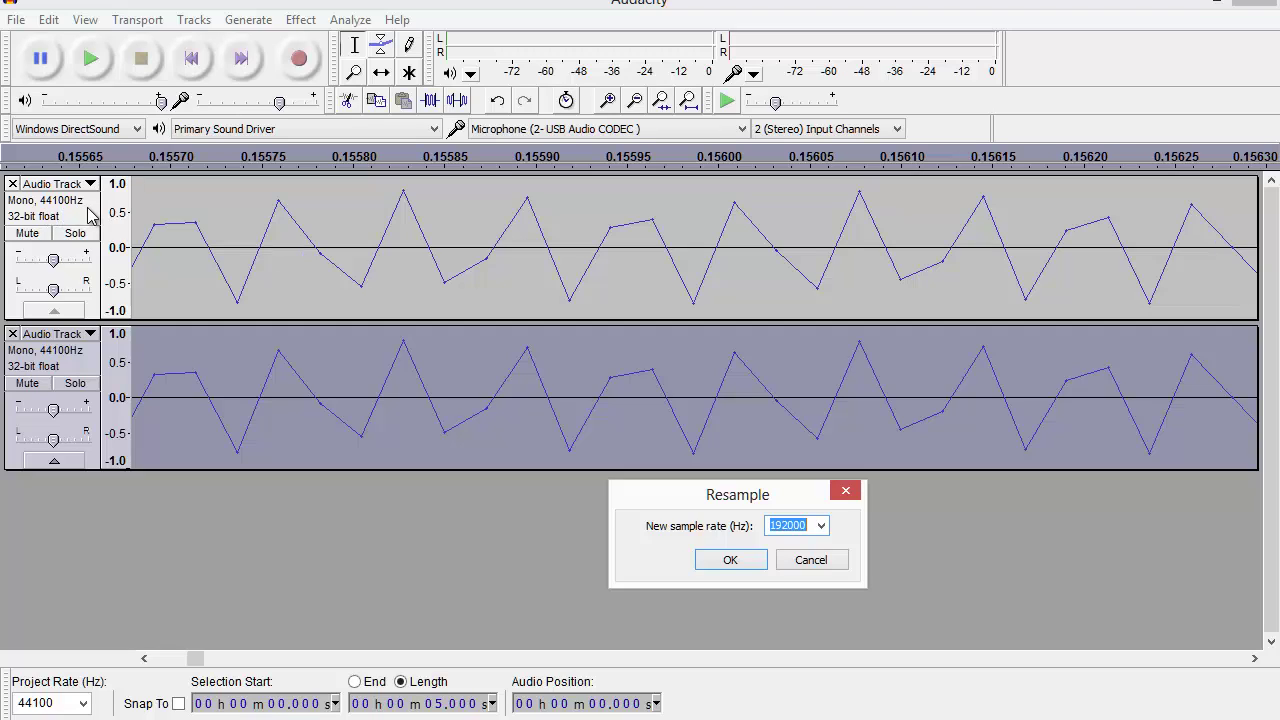
pyautogui.click(730, 562)
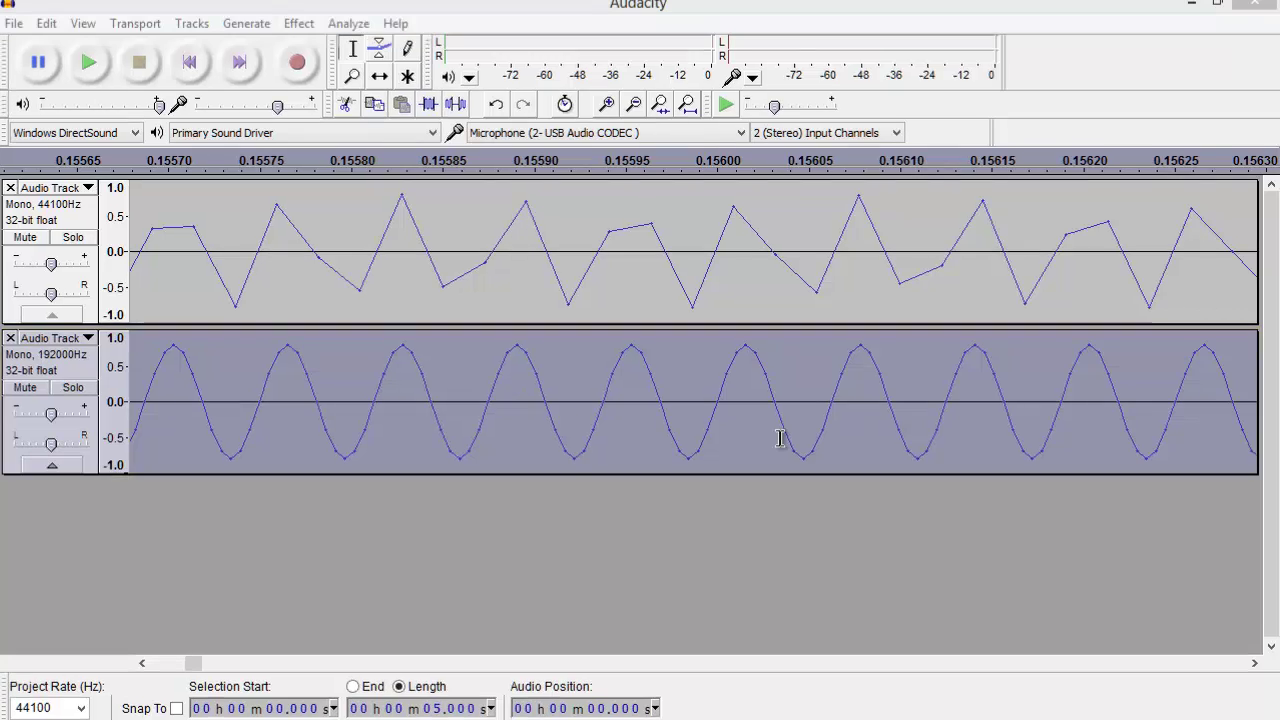
# Duplicate the 192000 Hz track and select only the new third track.
pyautogui.click(75, 364)
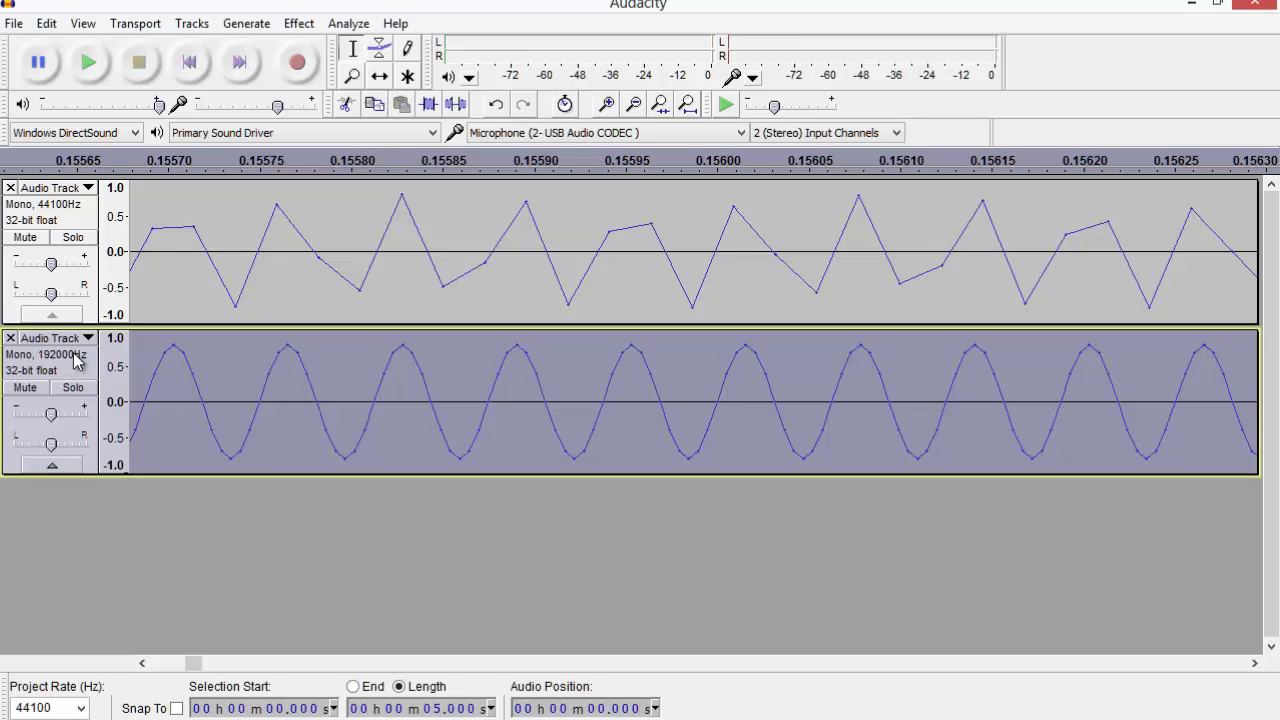
pyautogui.hotkey('ctrl', 'd')
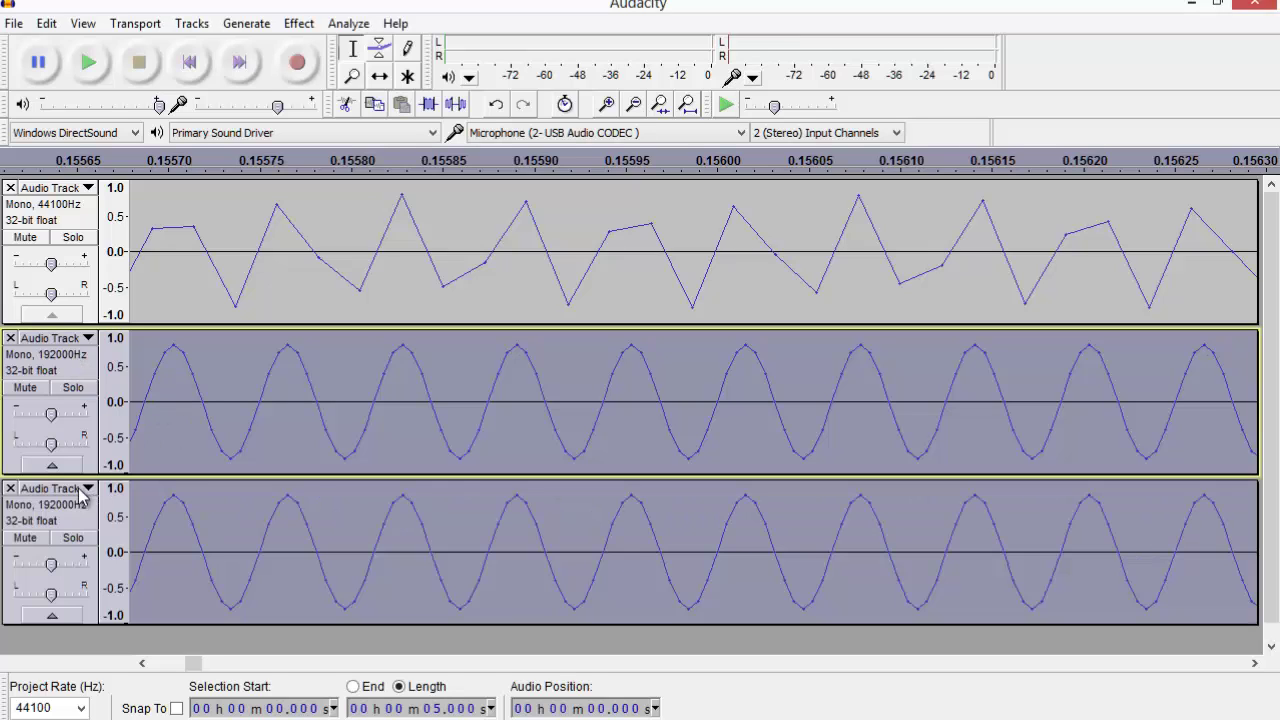
pyautogui.click(74, 518)
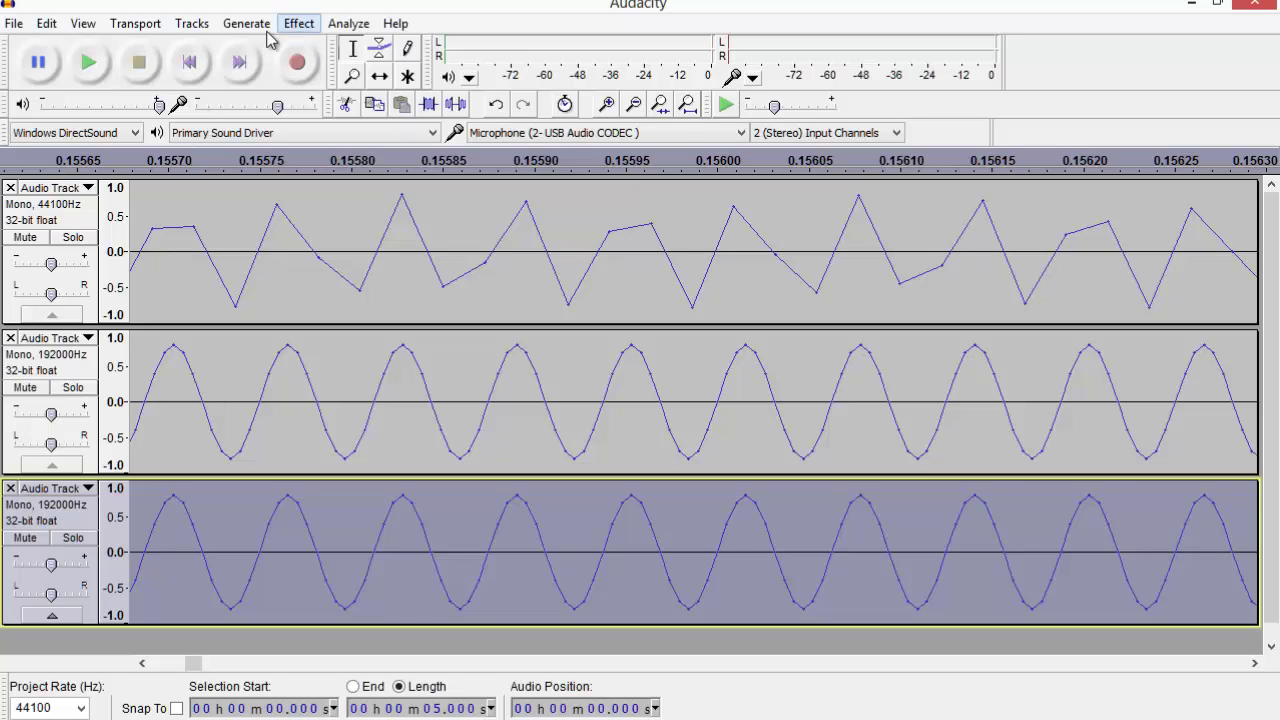
# Resample the third track down to 48000 Hz.
pyautogui.click(192, 23)
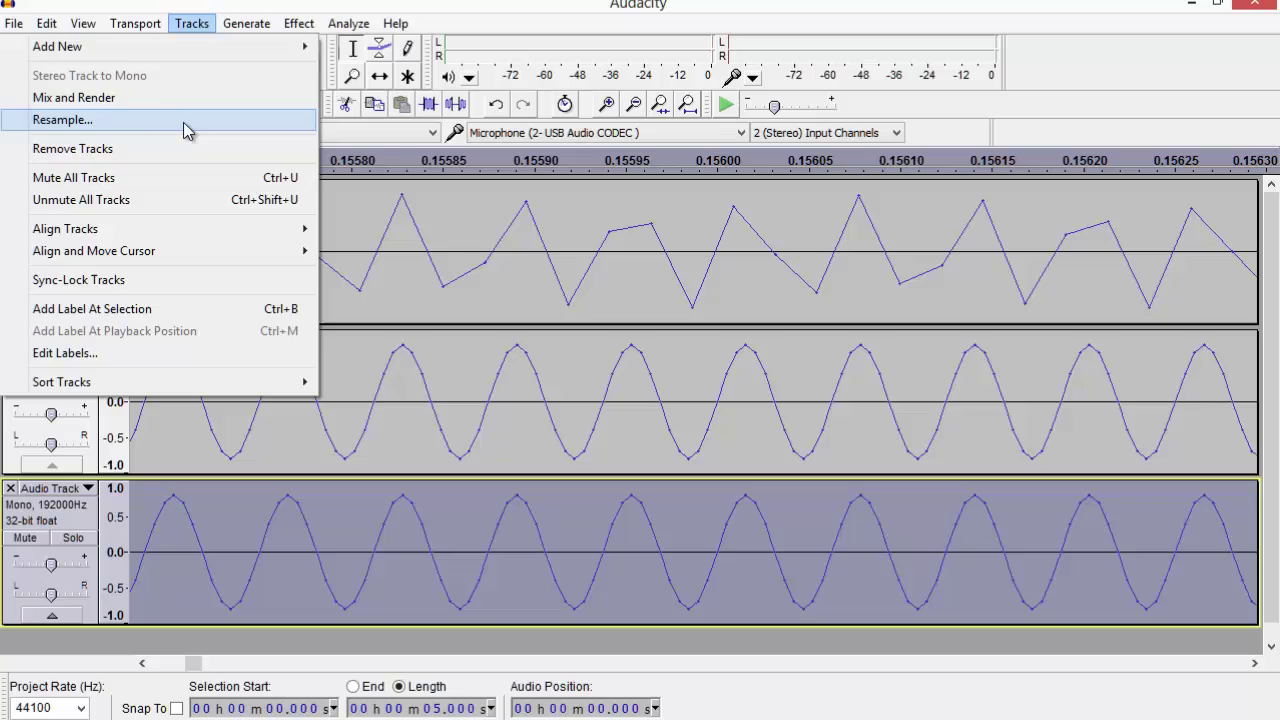
pyautogui.click(186, 120)
pyautogui.click(722, 362)
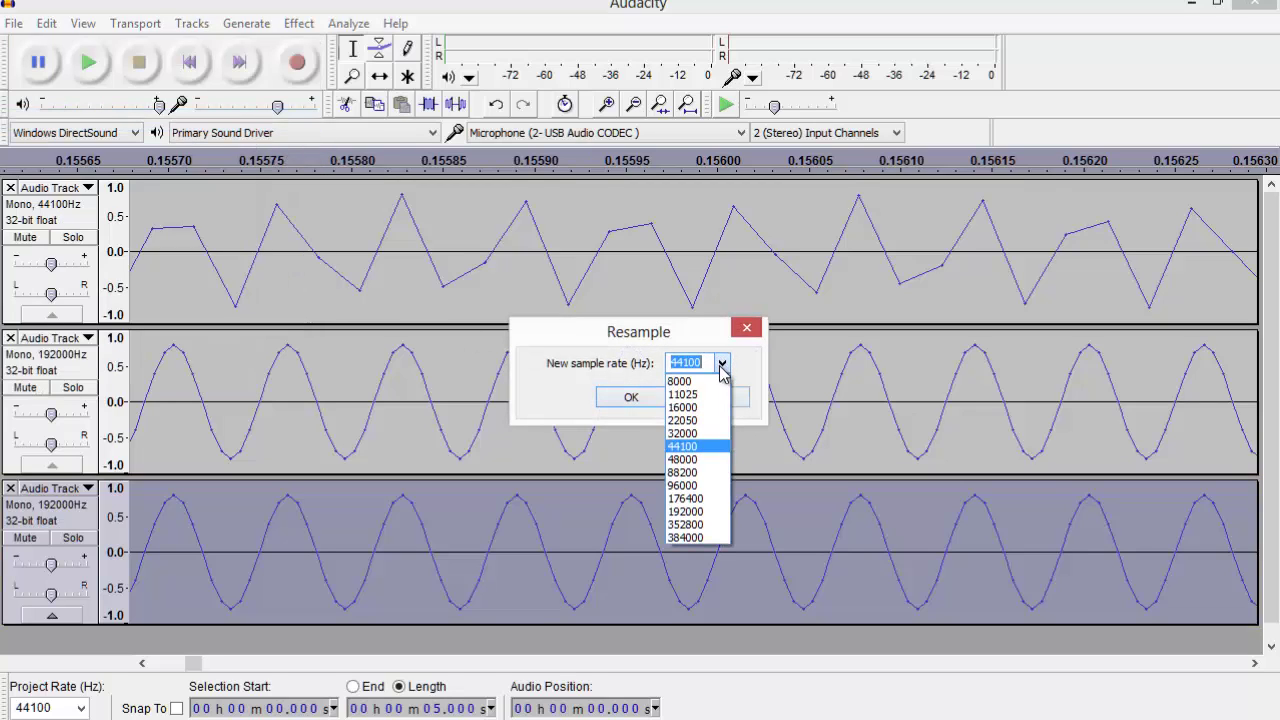
pyautogui.click(714, 460)
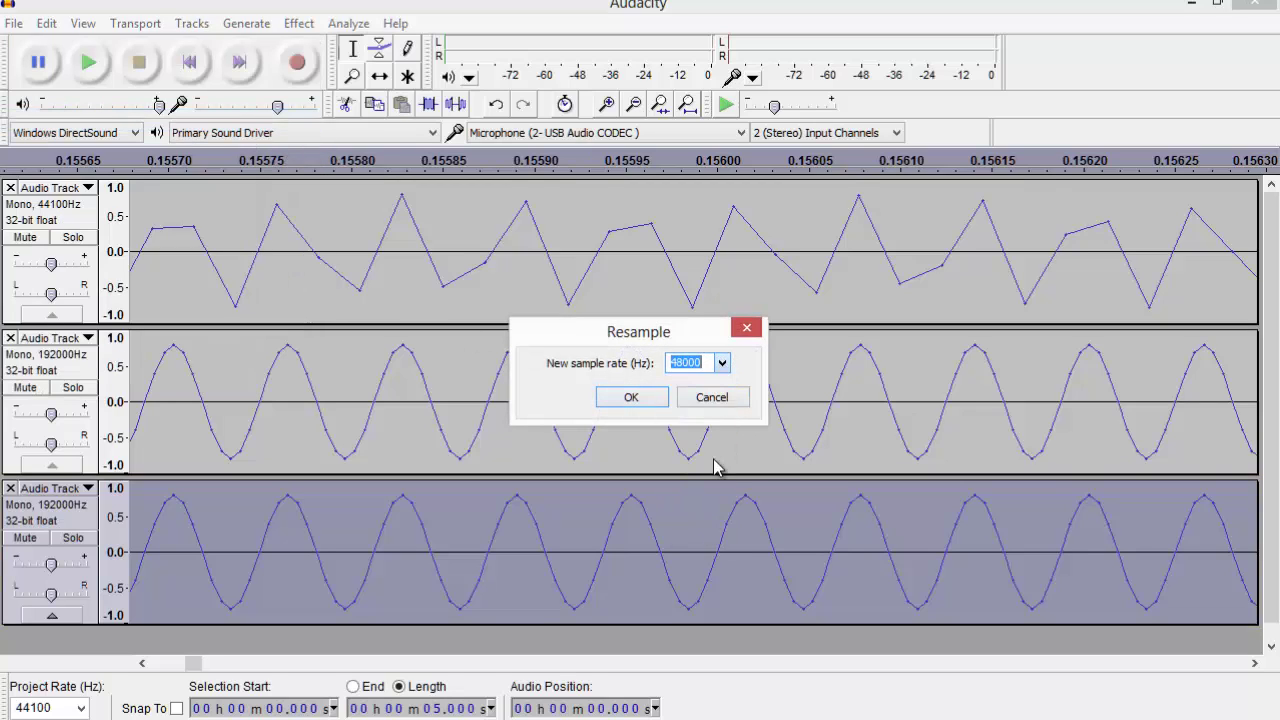
pyautogui.click(648, 396)
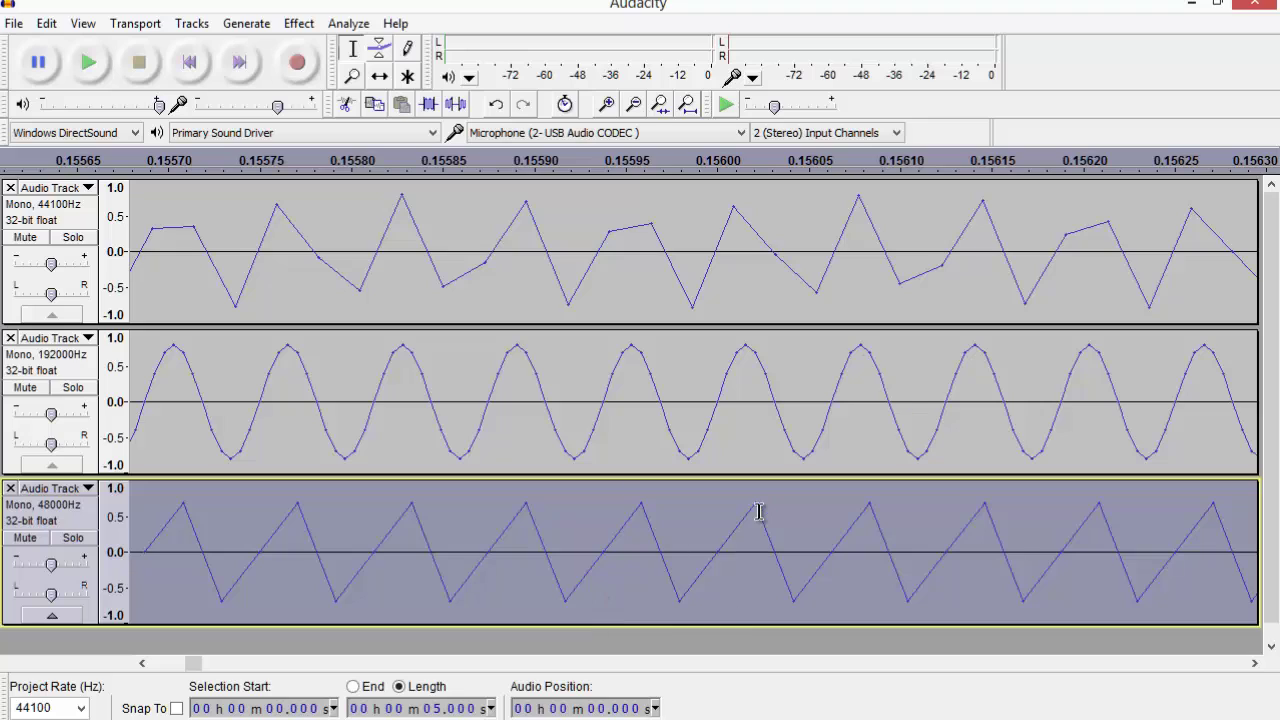
pyautogui.scroll(-1, 819, 551)
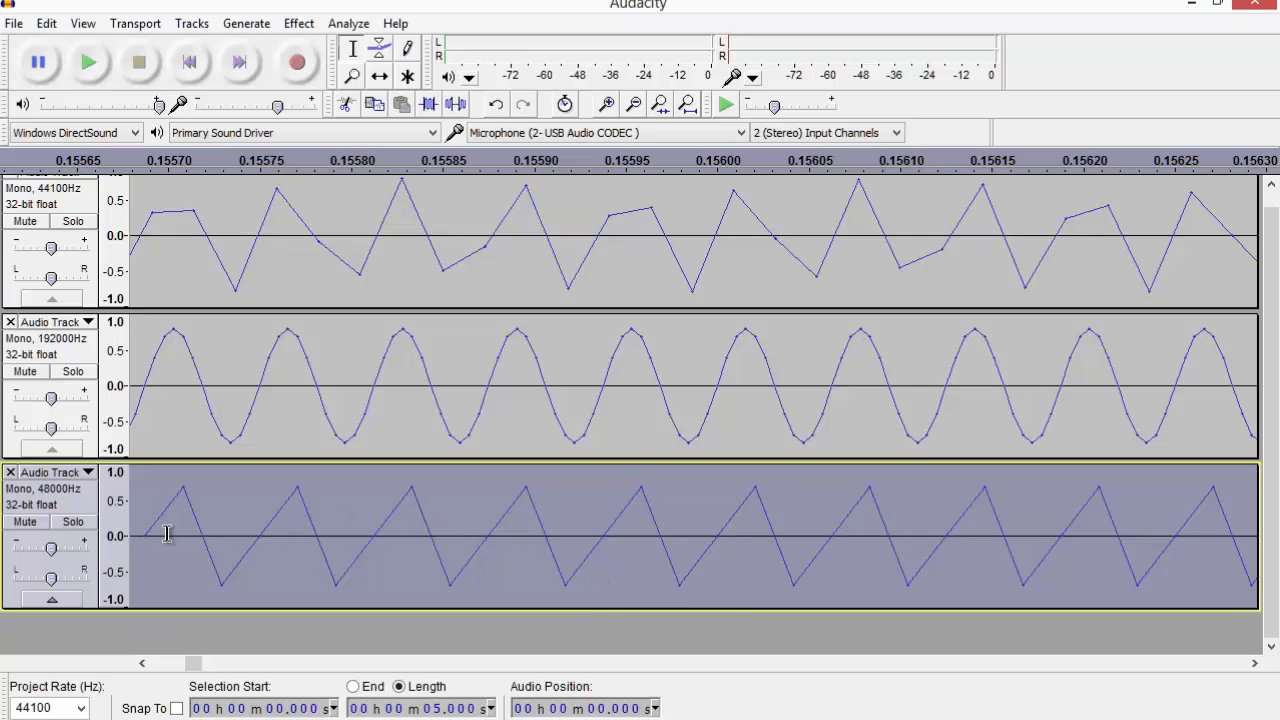
pyautogui.click(348, 23)
pyautogui.click(312, 71)
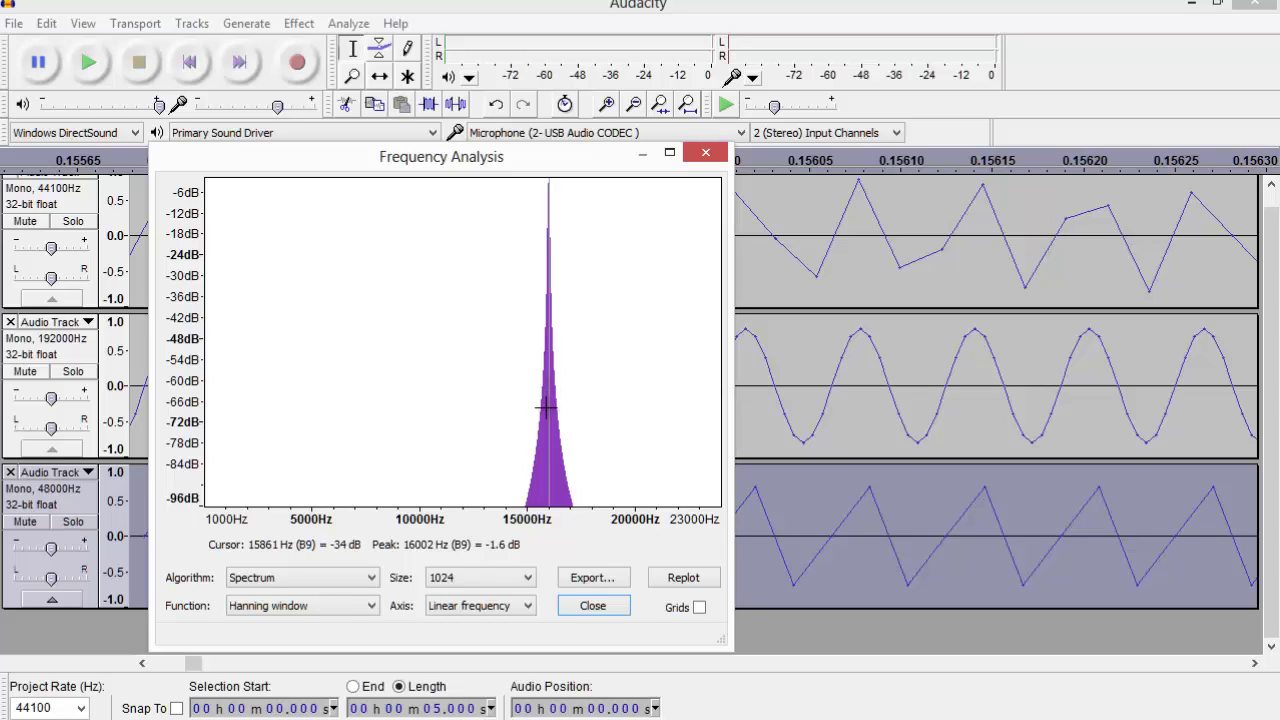
pyautogui.click(705, 152)
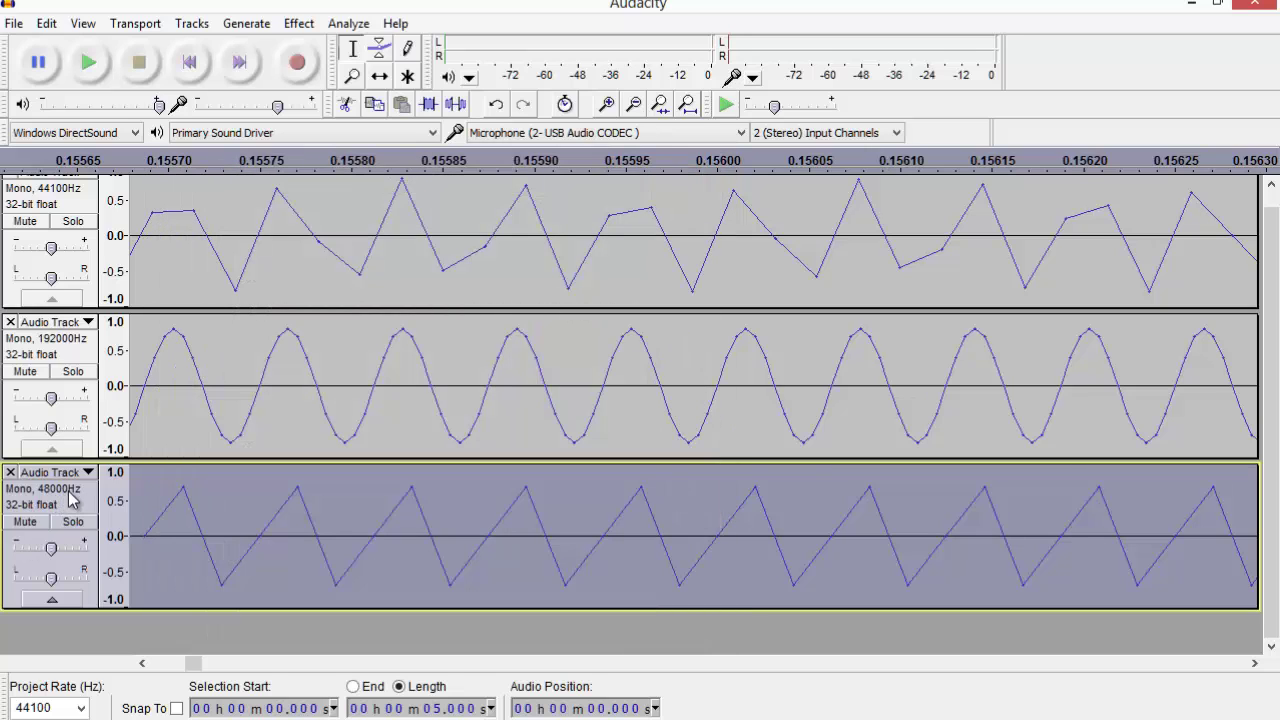
# Duplicate the 48000 Hz track and select only the bottom copy.
pyautogui.hotkey('ctrl', 'd')
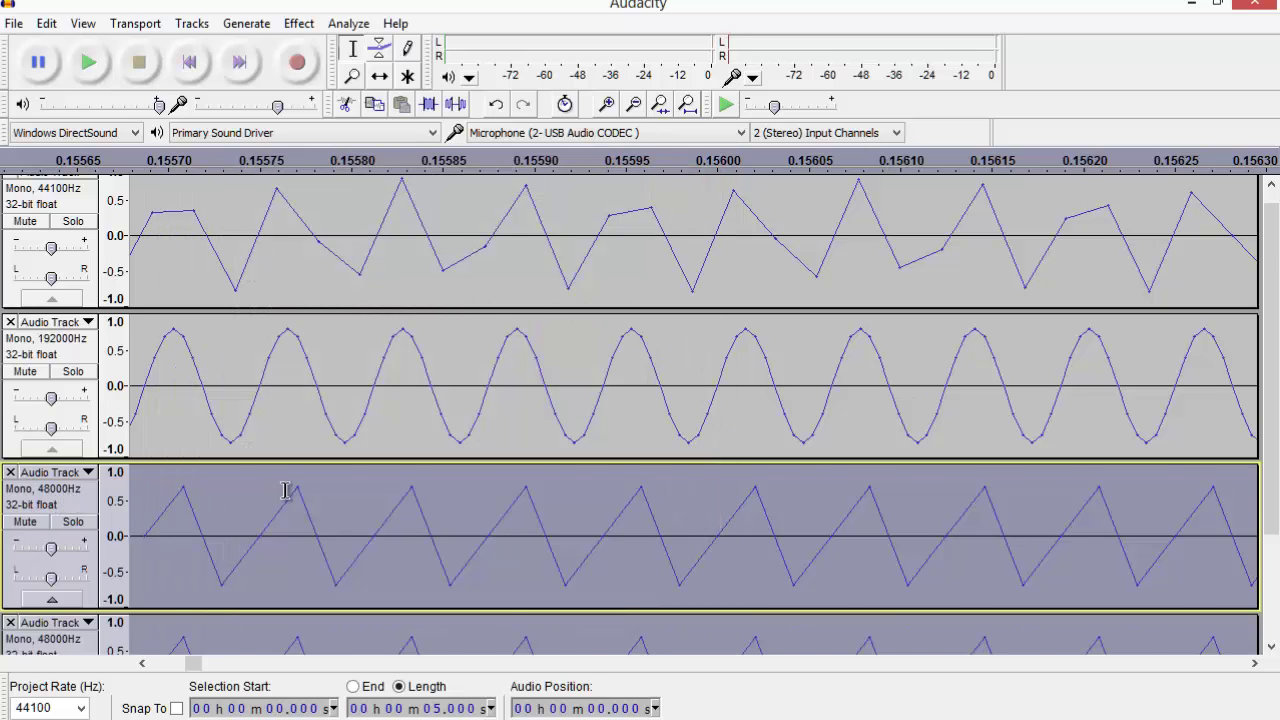
pyautogui.scroll(-1, 286, 491)
pyautogui.scroll(-1, 402, 580)
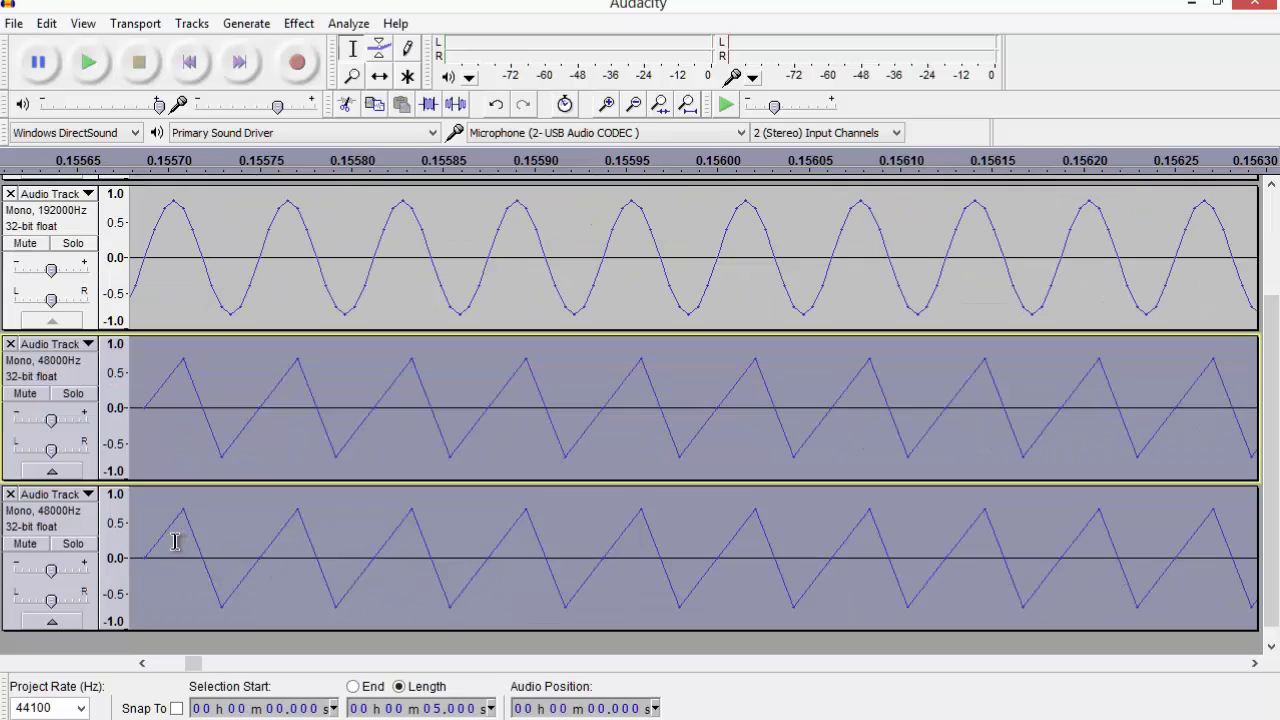
pyautogui.click(62, 524)
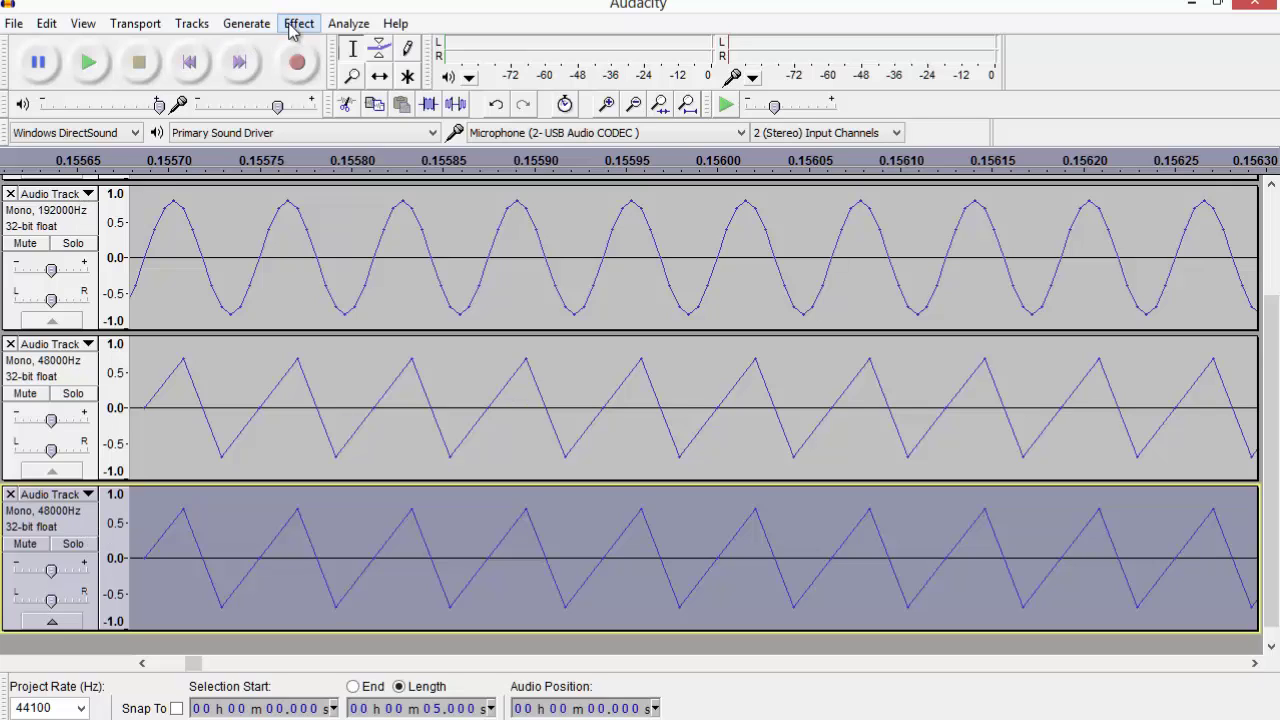
# Resample the bottom copy to 44100 Hz.
pyautogui.click(191, 23)
pyautogui.click(193, 119)
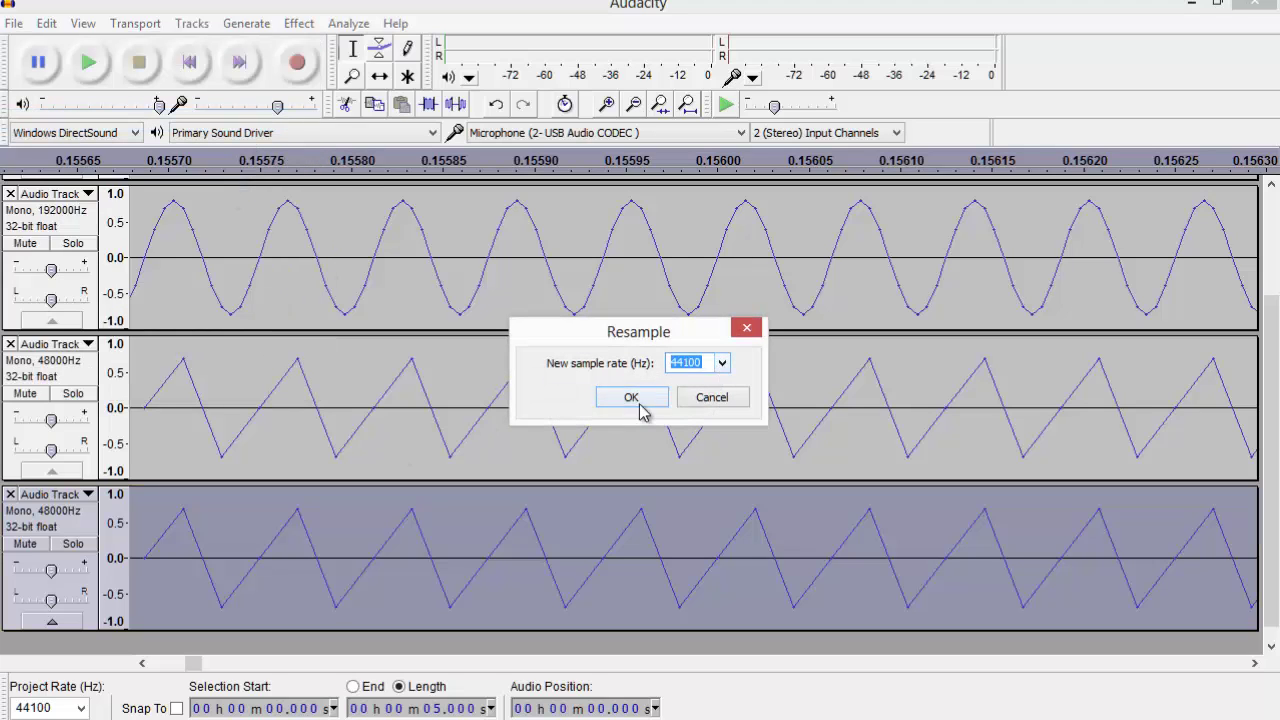
pyautogui.click(631, 397)
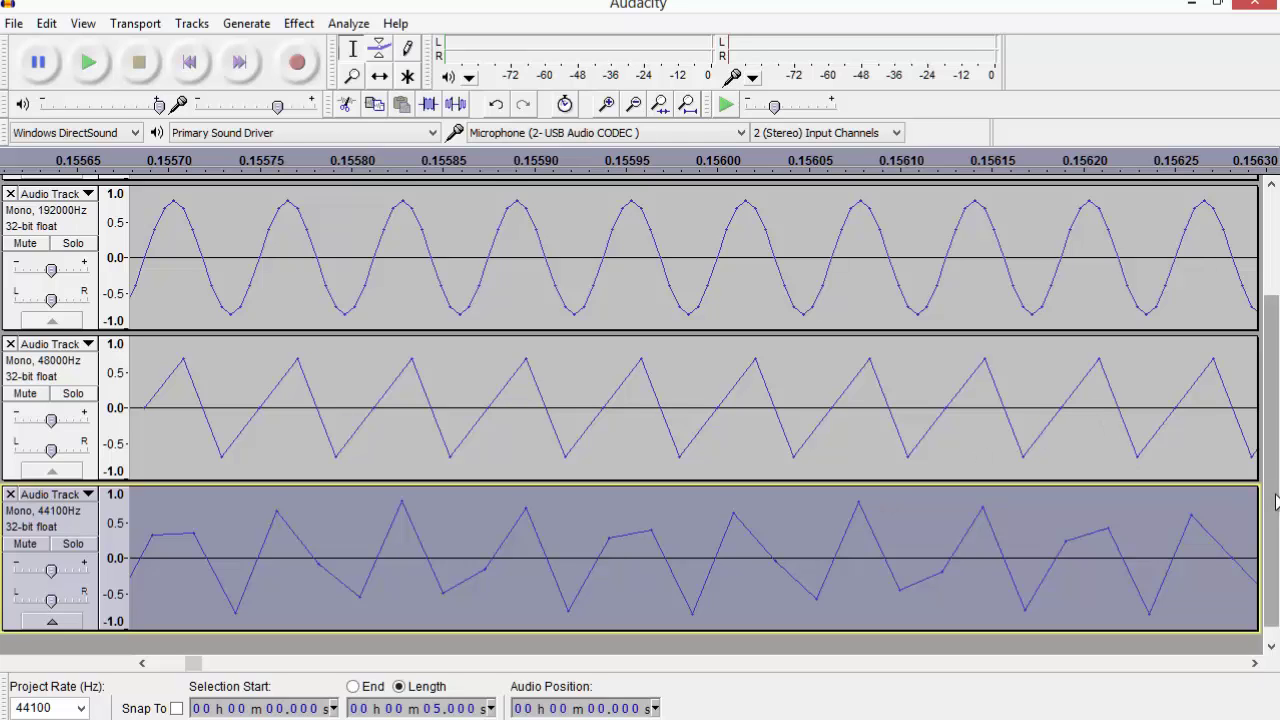
pyautogui.moveTo(1276, 500); pyautogui.dragTo(1268, 397)
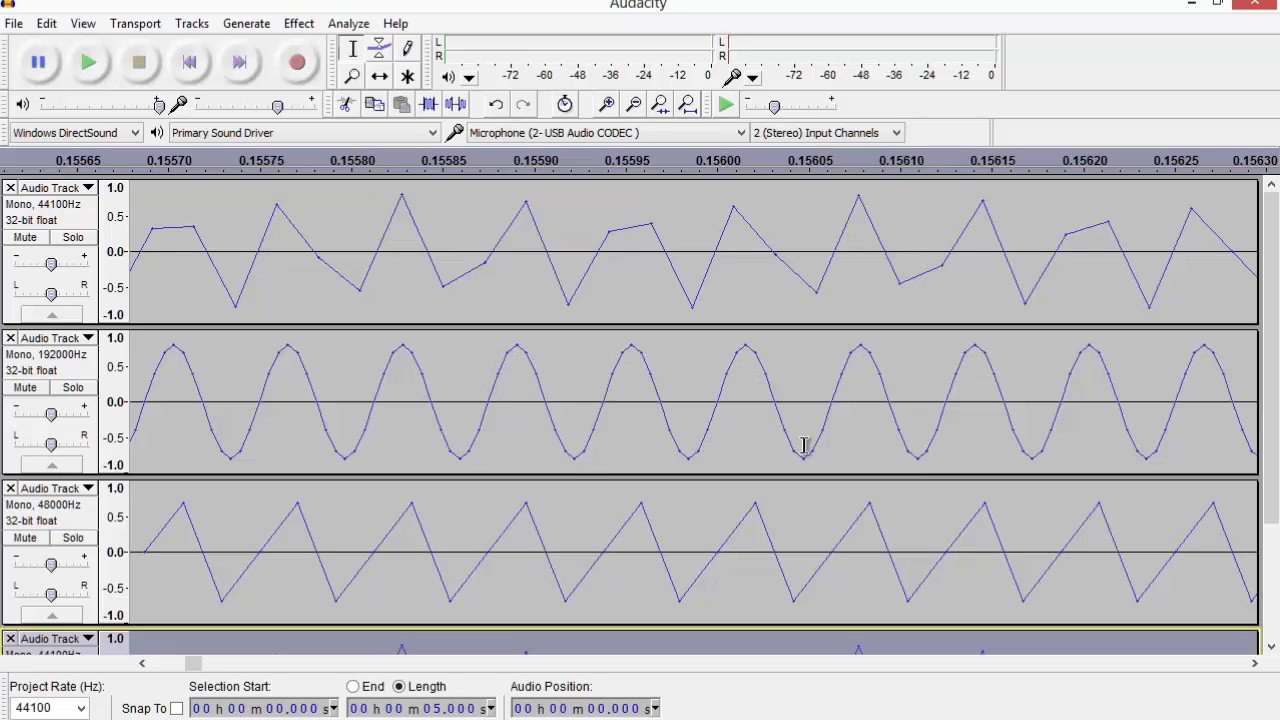
pyautogui.scroll(-2, 197, 431)
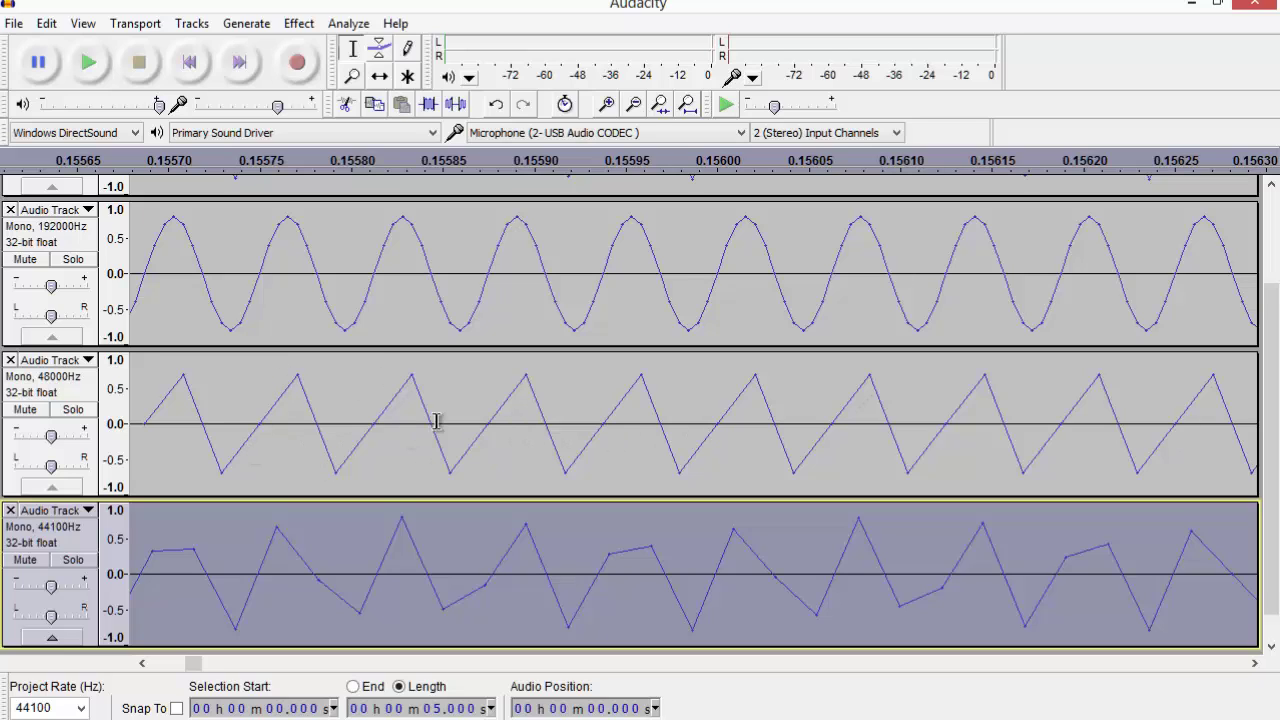
pyautogui.scroll(-1, 436, 421)
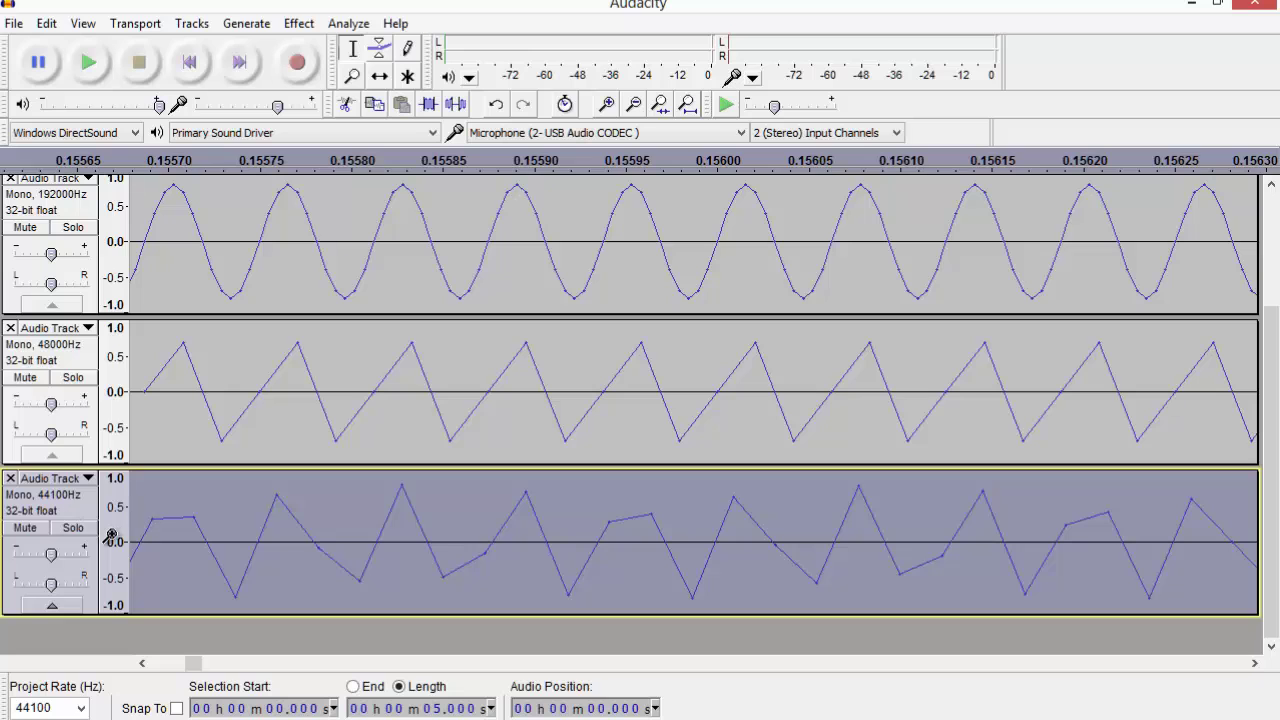
pyautogui.scroll(5, 503, 563)
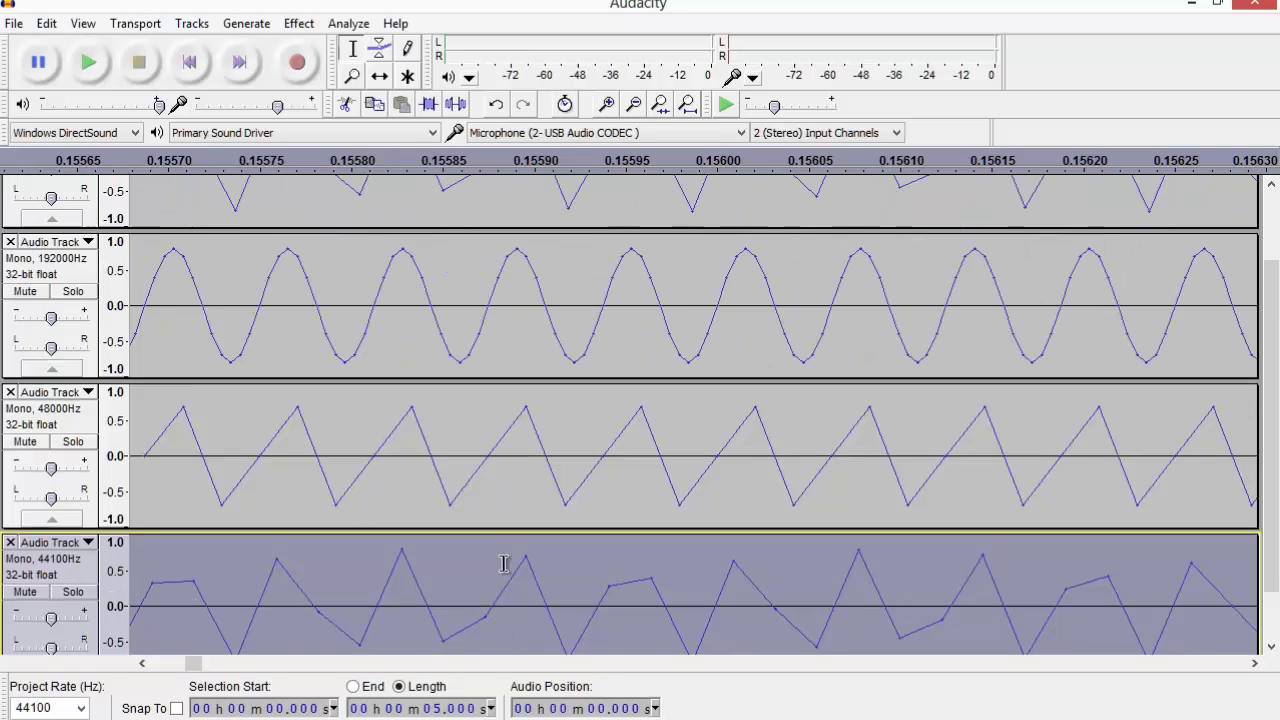
pyautogui.scroll(-5, 505, 563)
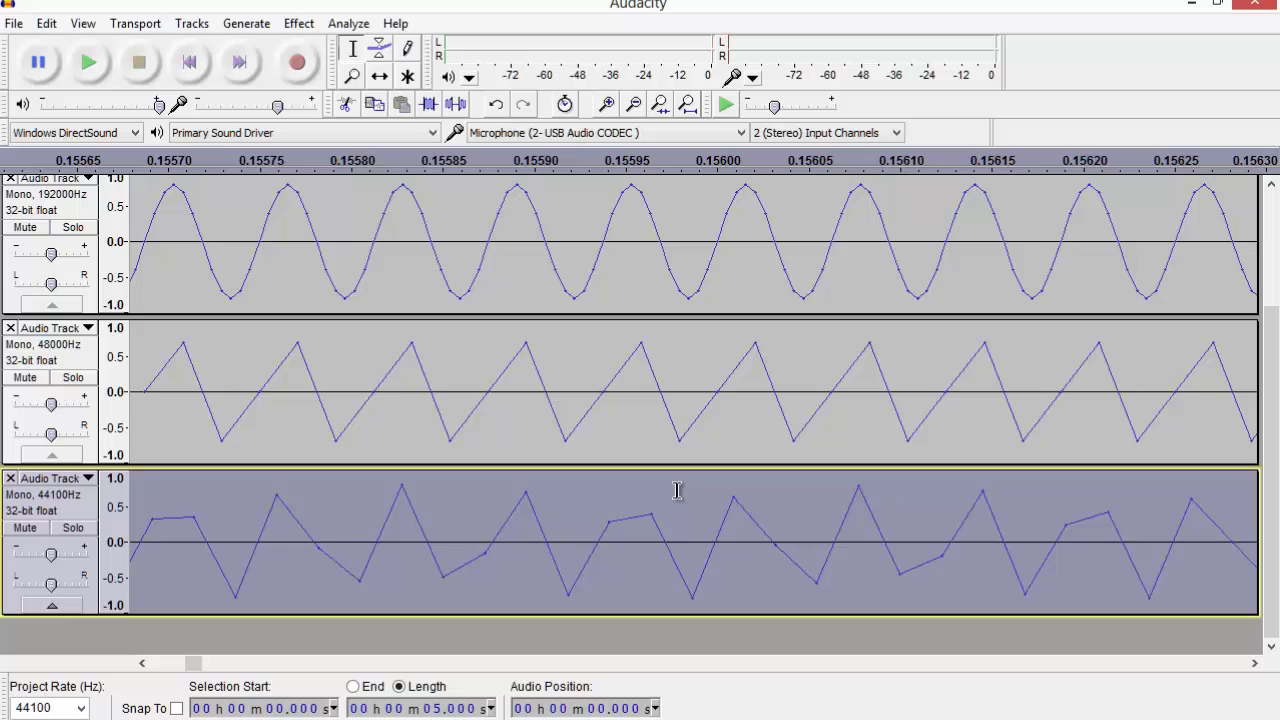
pyautogui.scroll(5, 740, 534)
pyautogui.scroll(-5, 654, 280)
pyautogui.scroll(2, 826, 554)
pyautogui.scroll(3, 752, 350)
pyautogui.scroll(-5, 793, 455)
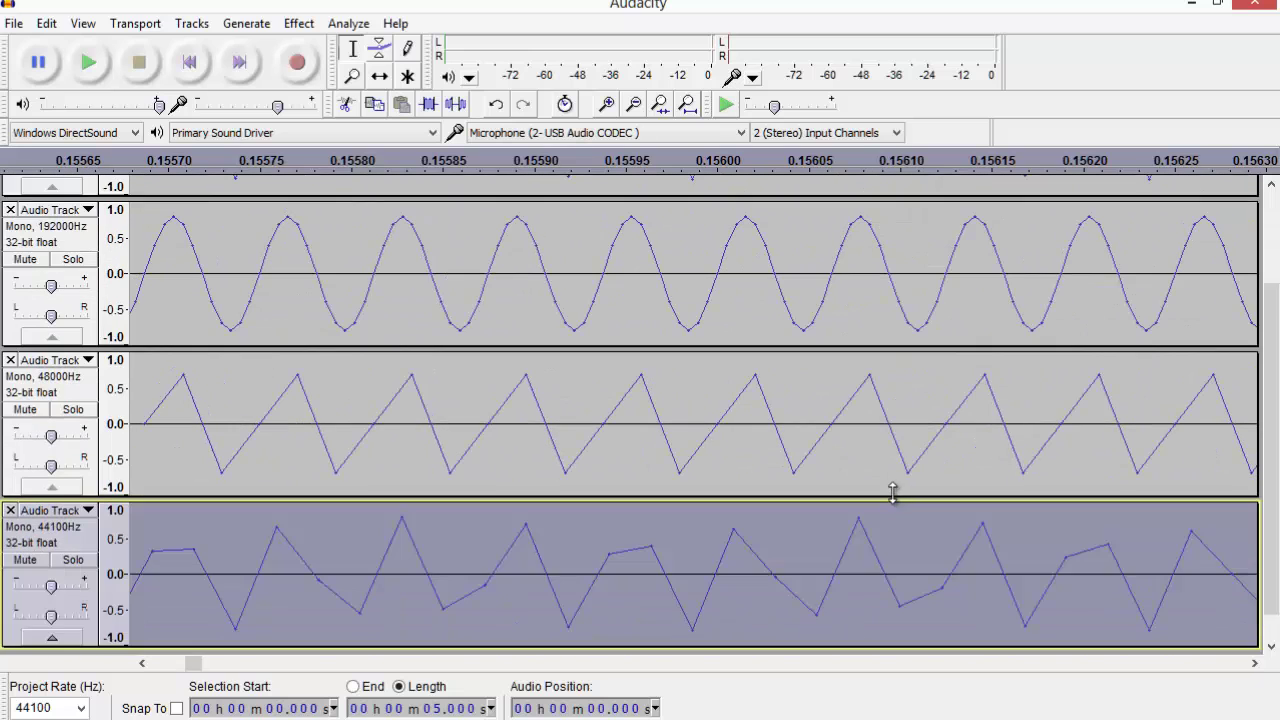
pyautogui.scroll(4, 926, 552)
pyautogui.scroll(1, 926, 552)
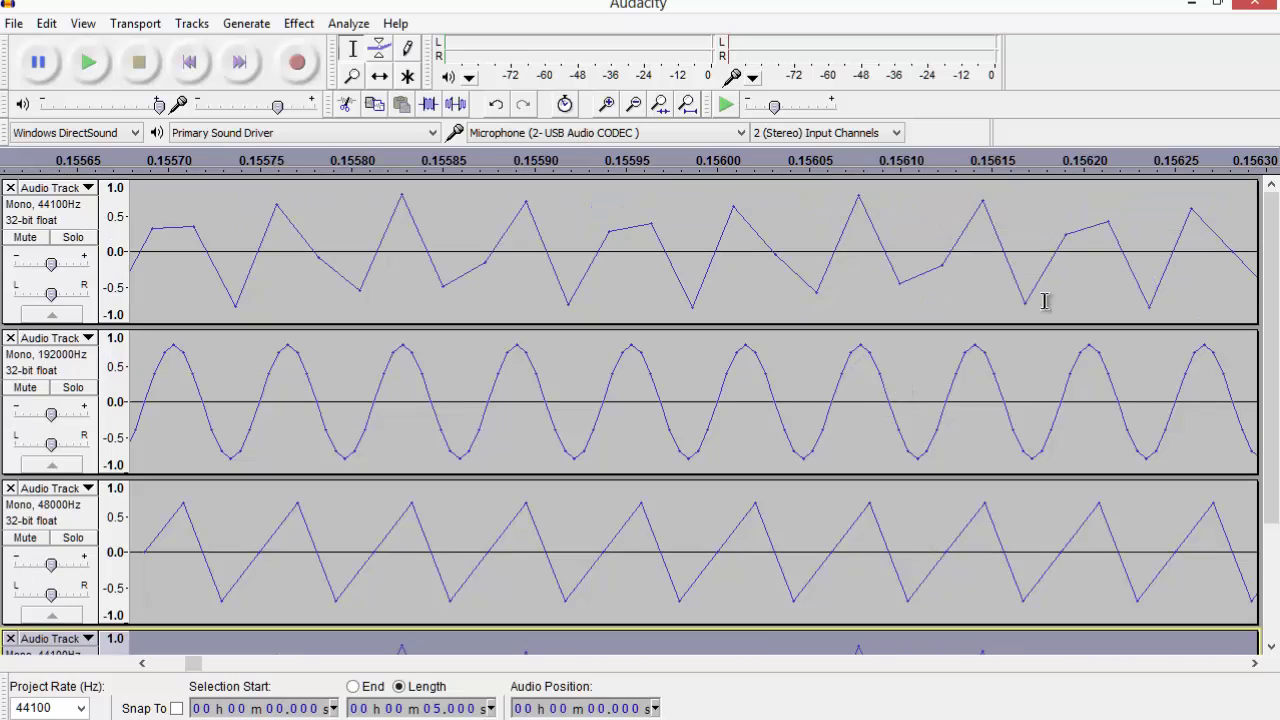
pyautogui.scroll(-4, 1070, 265)
pyautogui.scroll(-1, 1073, 268)
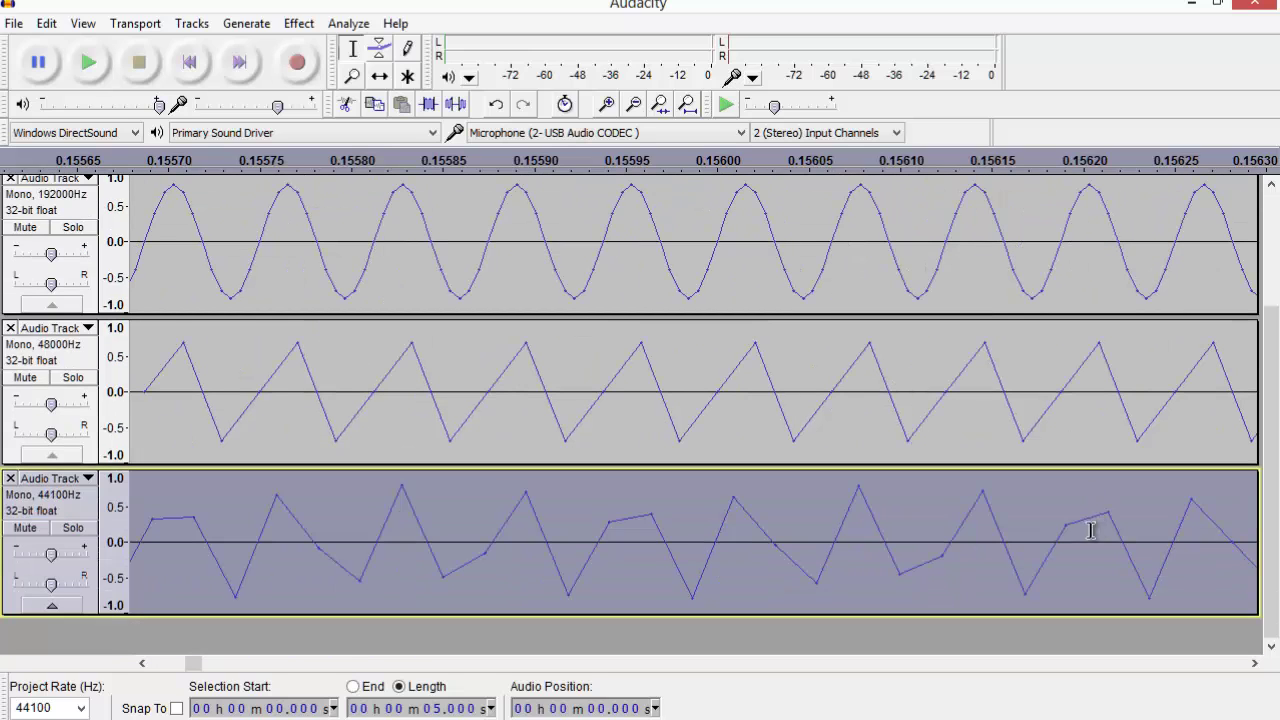
pyautogui.scroll(5, 1094, 526)
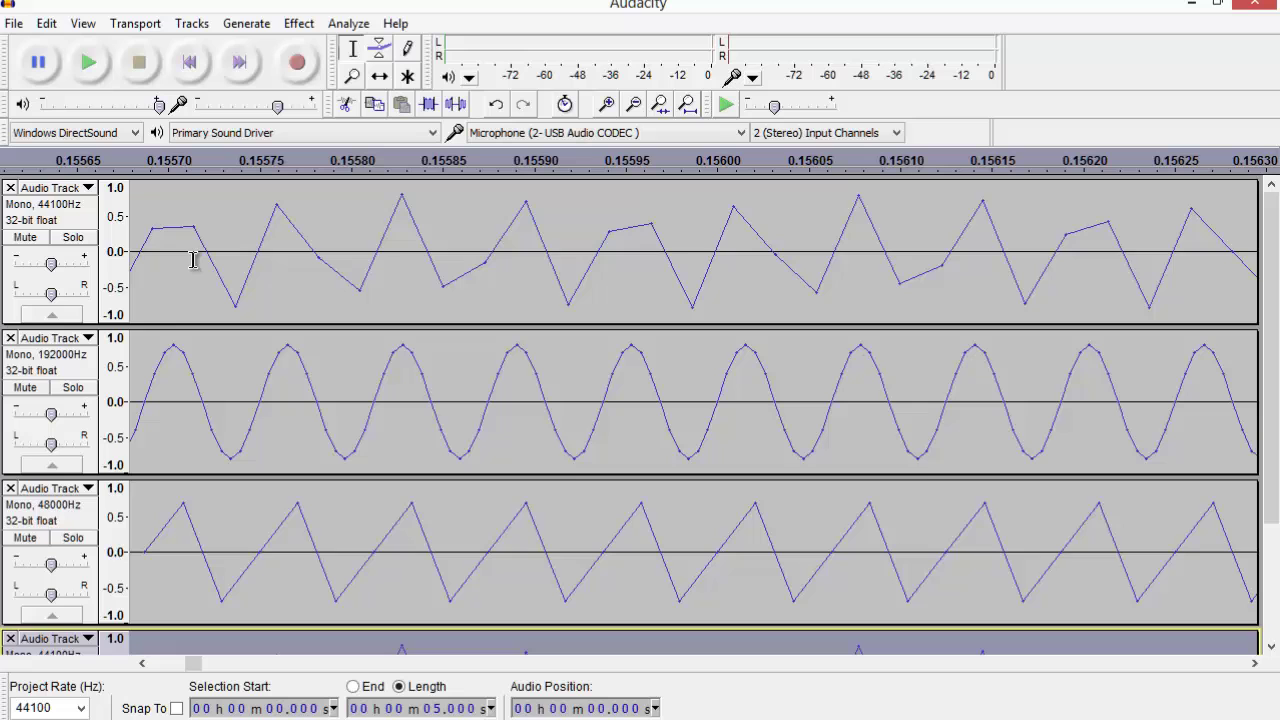
pyautogui.scroll(-4, 180, 556)
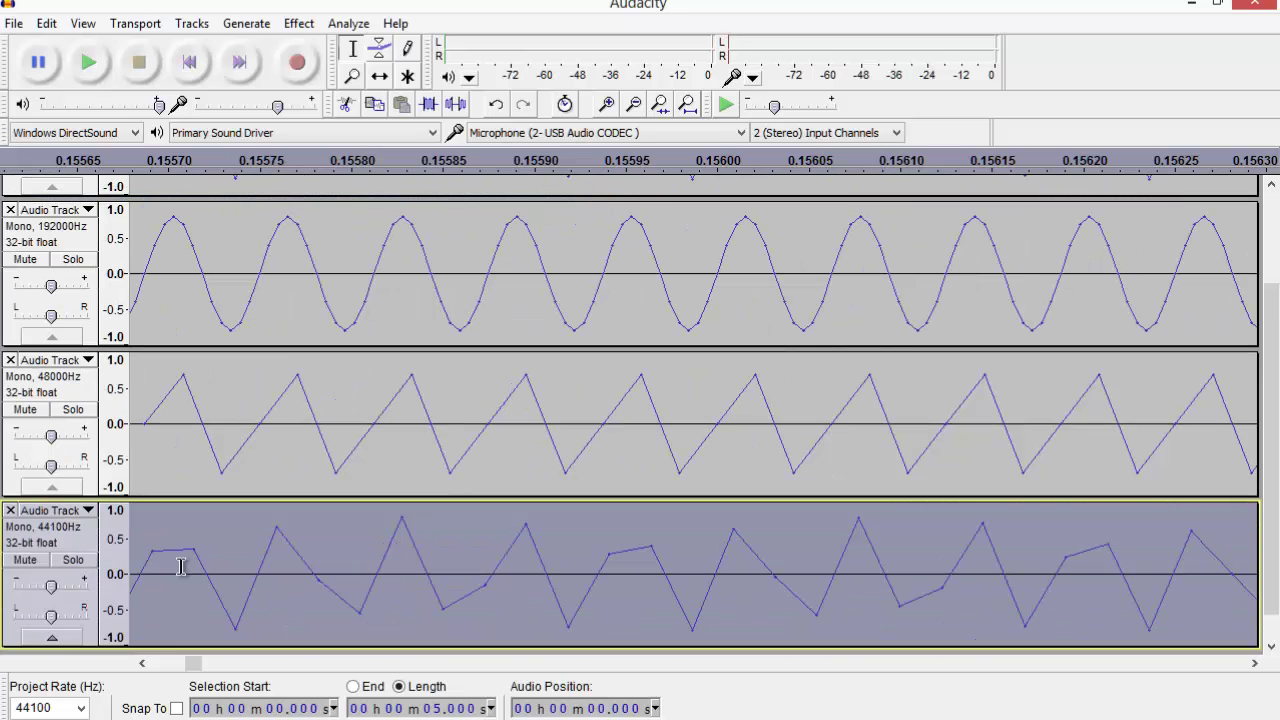
pyautogui.scroll(-1, 296, 550)
pyautogui.scroll(5, 298, 548)
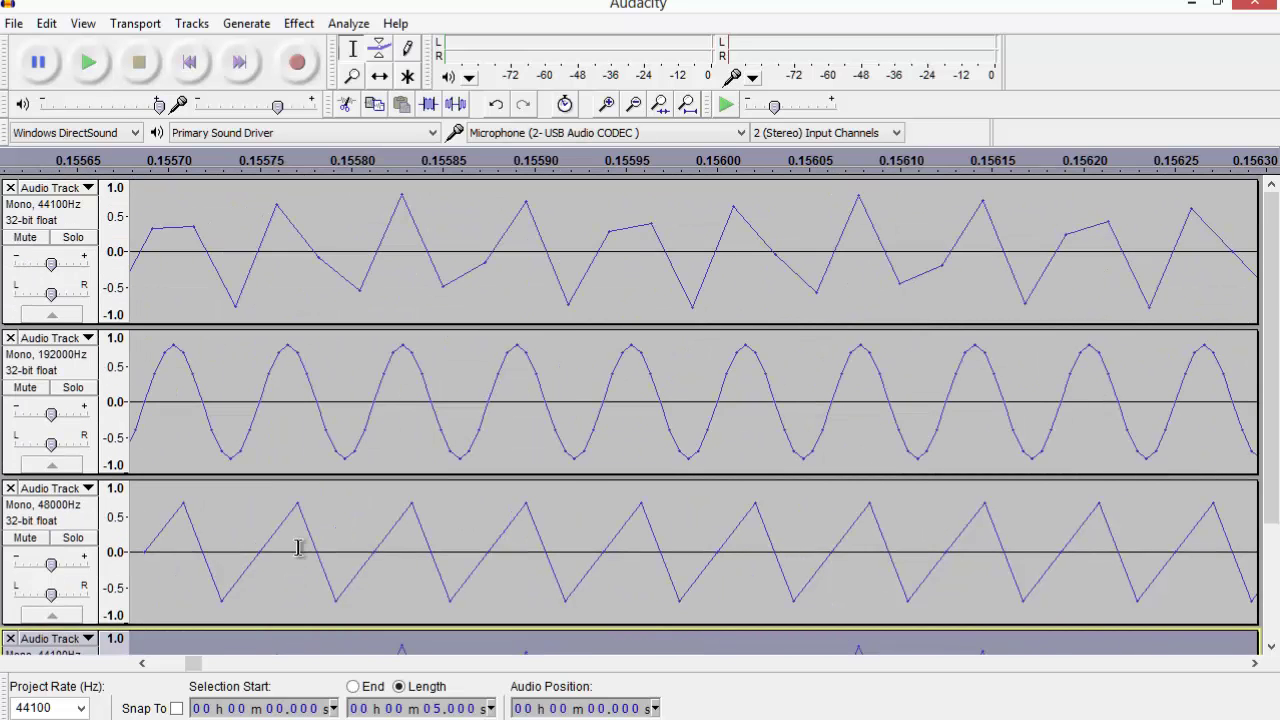
pyautogui.scroll(-4, 298, 548)
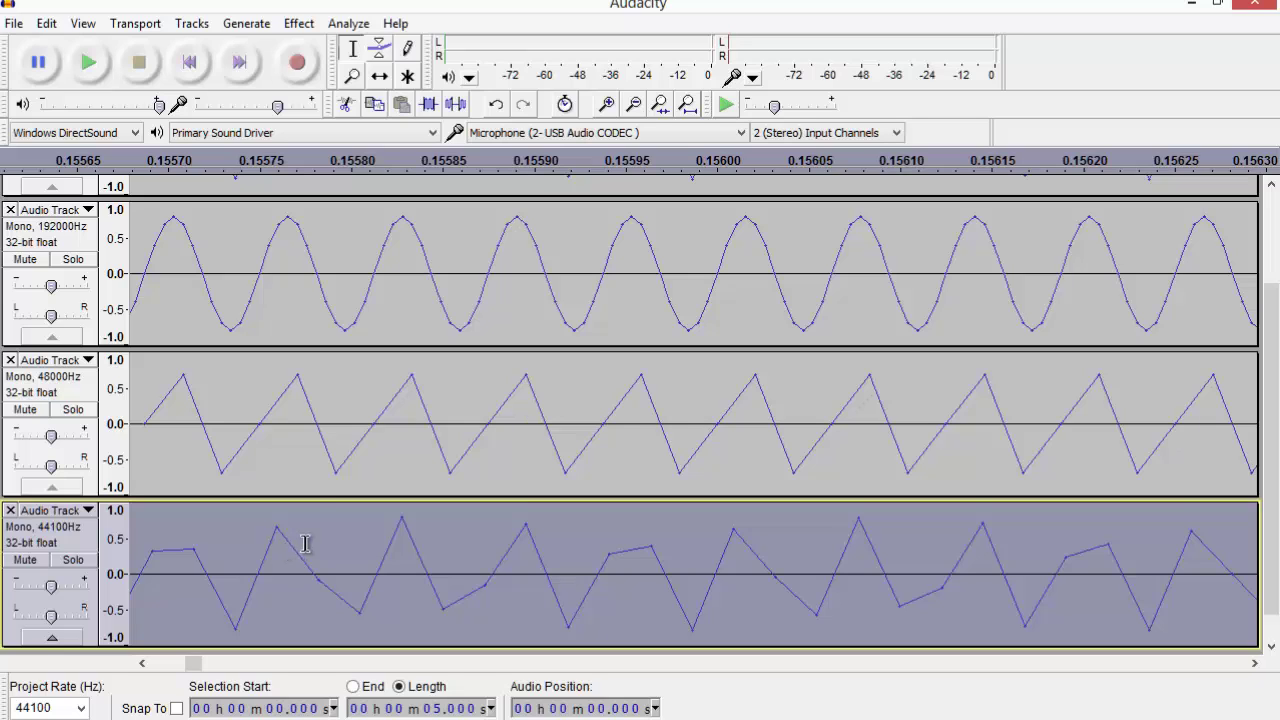
pyautogui.scroll(4, 316, 512)
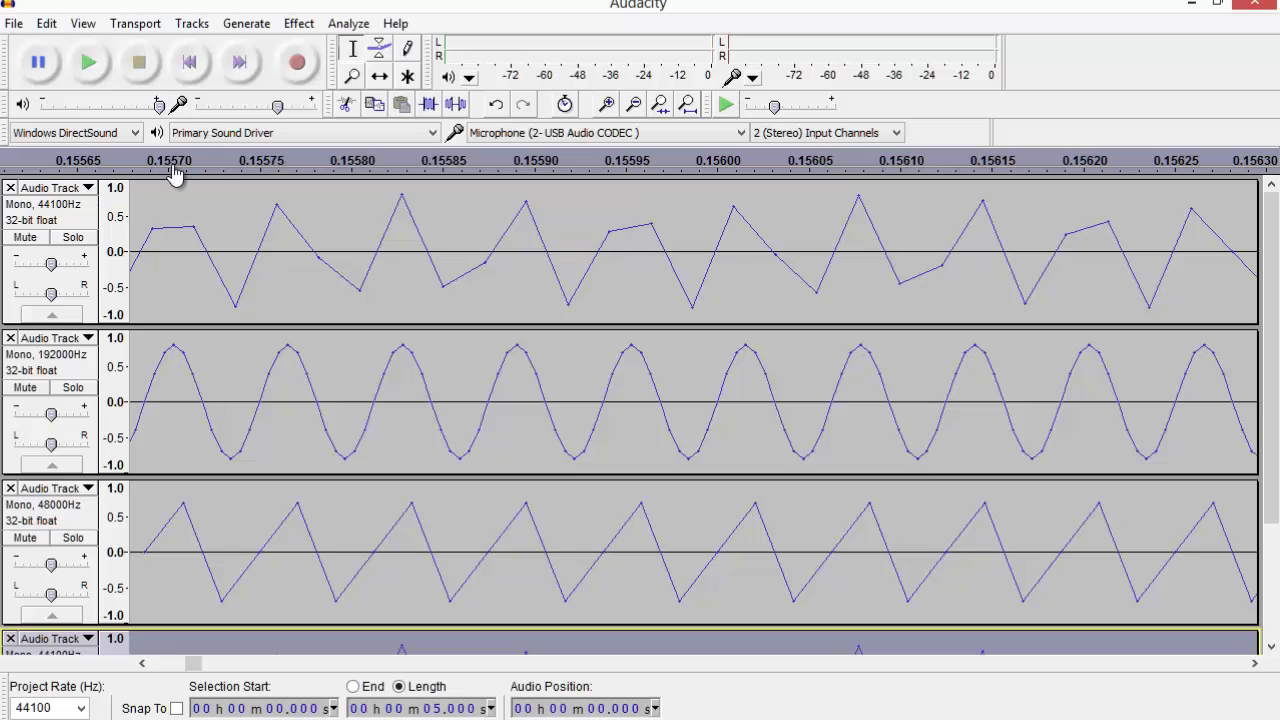
pyautogui.scroll(-3, 414, 323)
pyautogui.scroll(3, 546, 524)
pyautogui.scroll(-5, 556, 360)
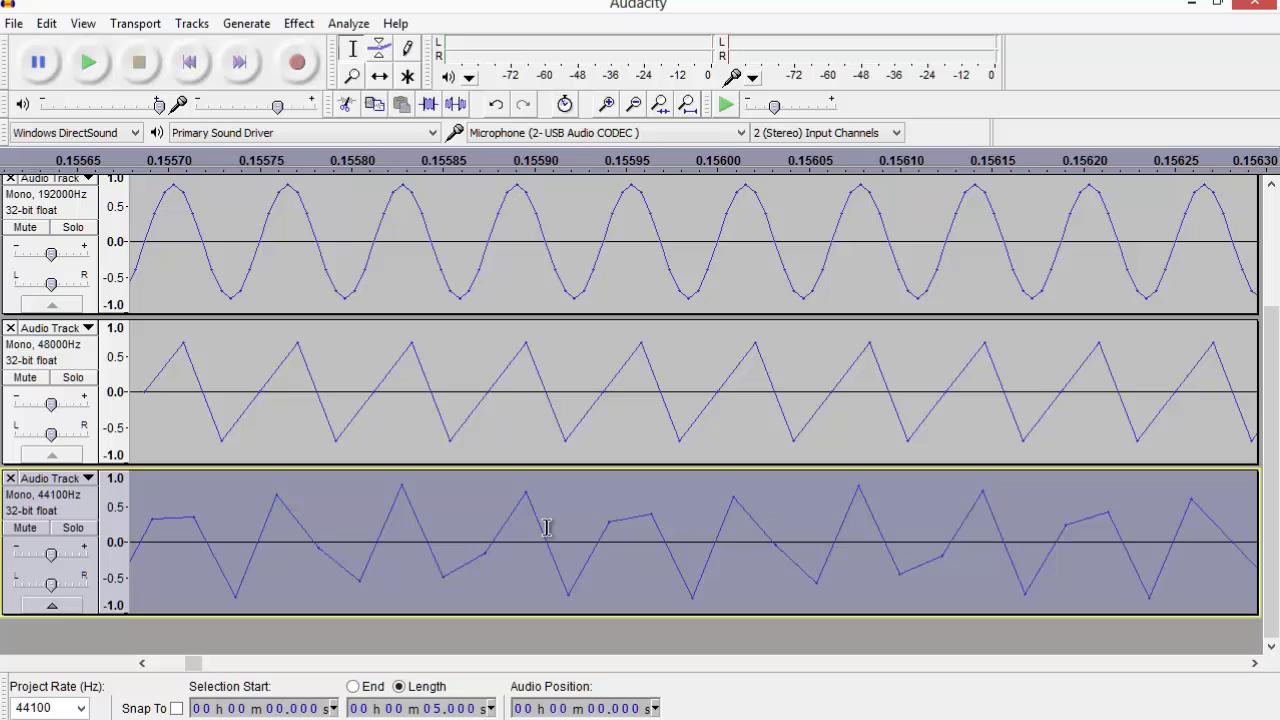
pyautogui.scroll(5, 547, 527)
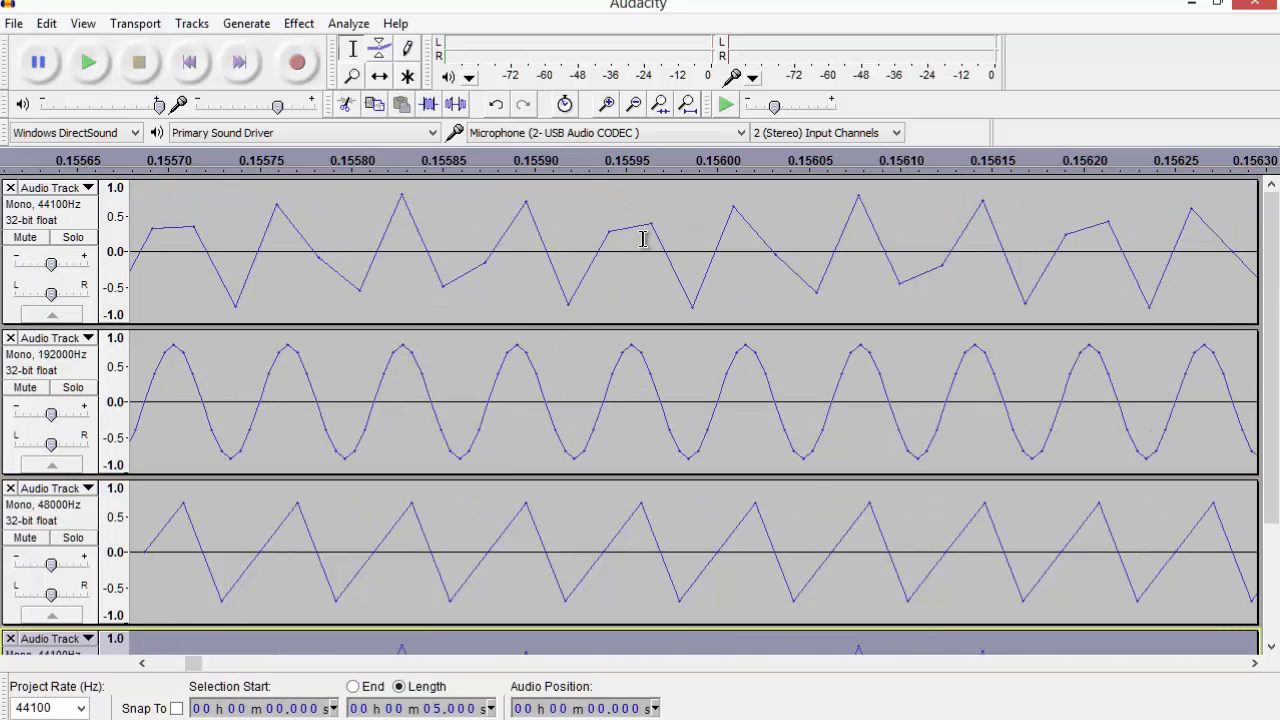
pyautogui.scroll(-5, 557, 543)
pyautogui.scroll(5, 586, 520)
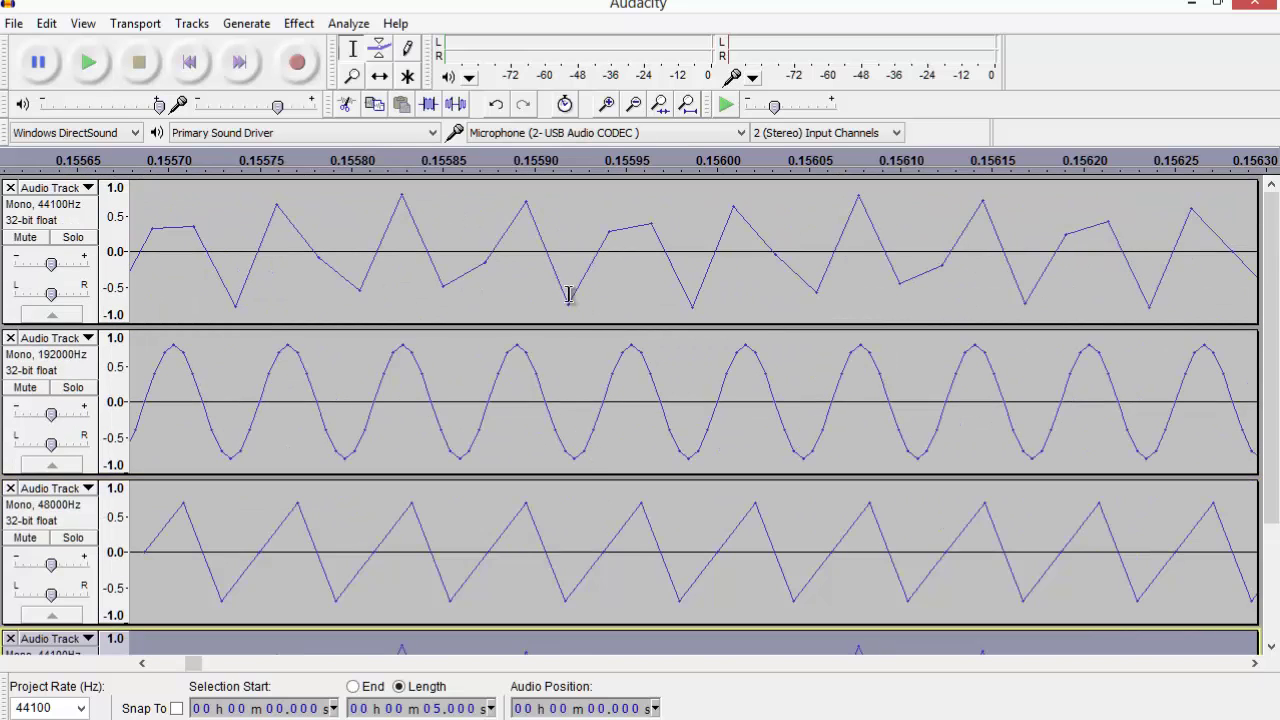
pyautogui.doubleClick(776, 257)
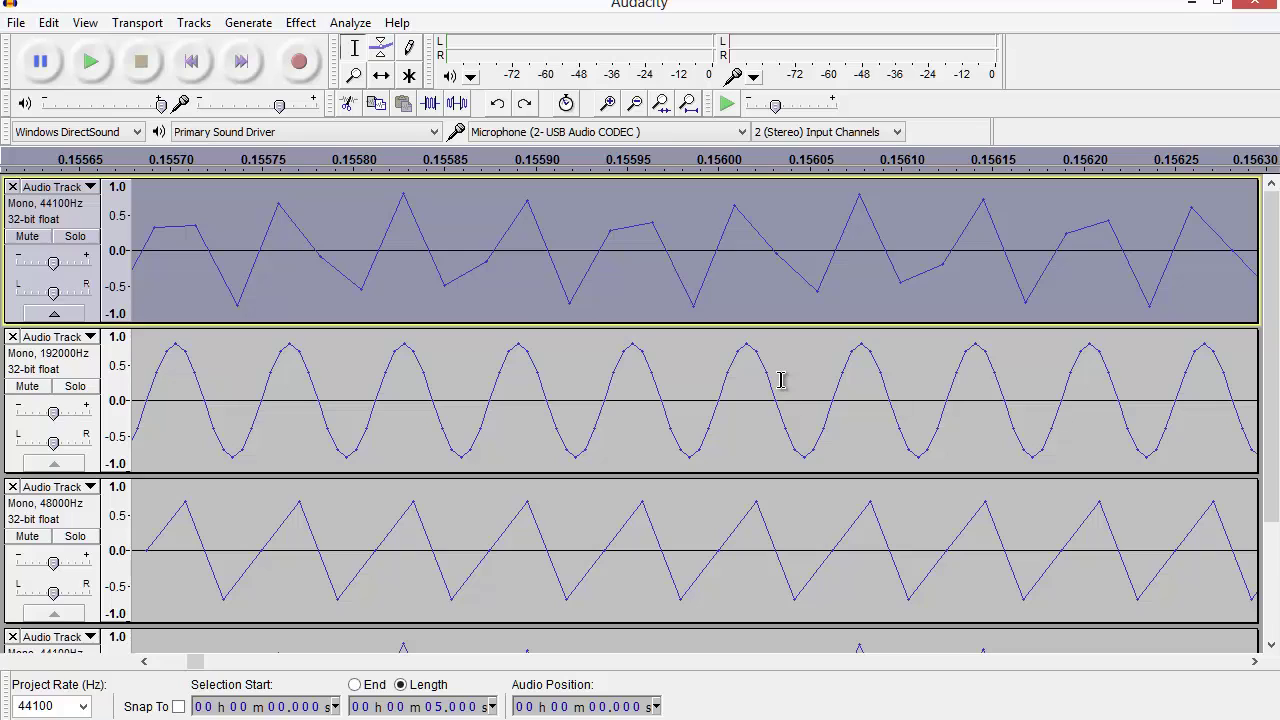
pyautogui.scroll(-5, 785, 392)
pyautogui.scroll(5, 785, 392)
# Close the 192000 Hz and 48000 Hz tracks, then select only the second 44100 Hz track.
pyautogui.click(12, 337)
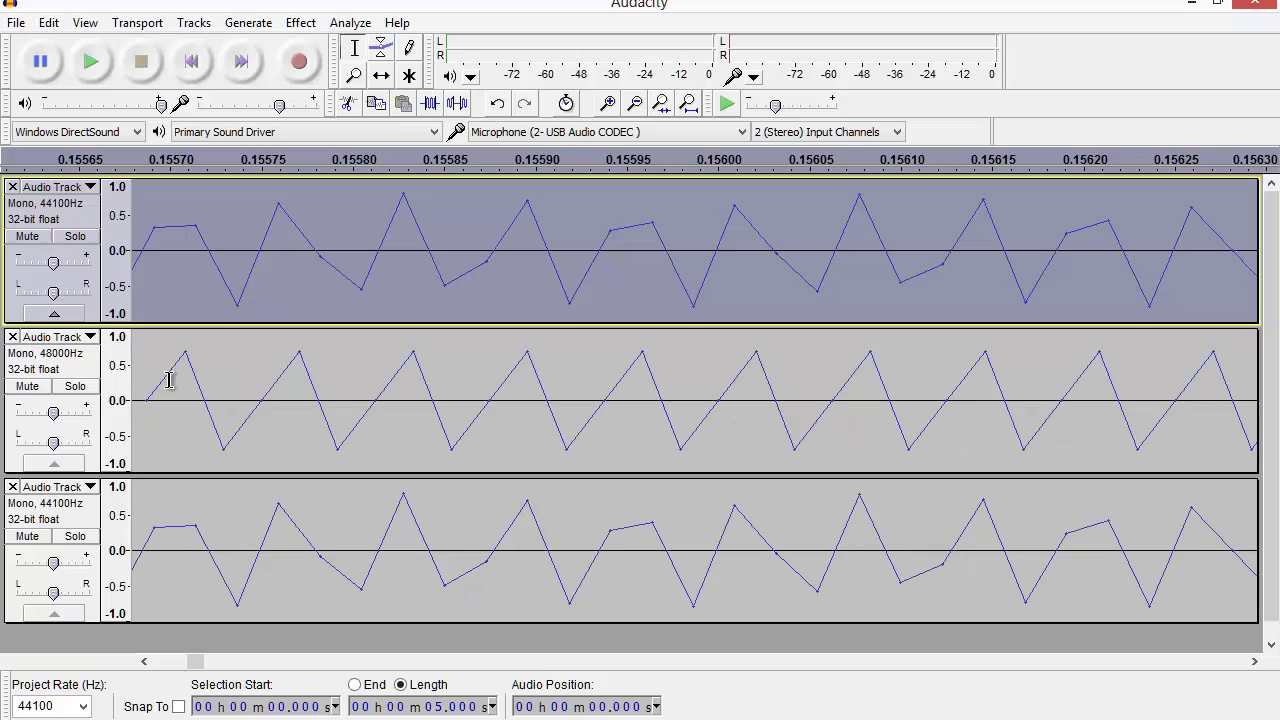
pyautogui.click(13, 337)
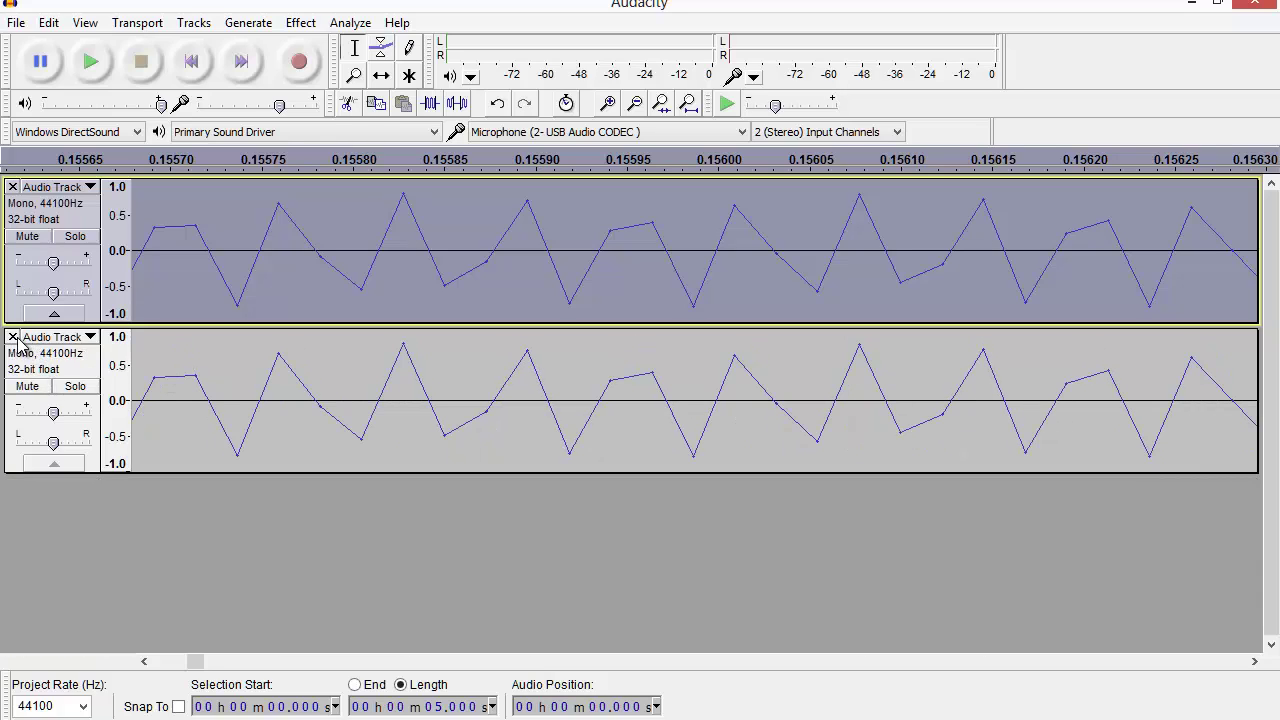
pyautogui.click(40, 358)
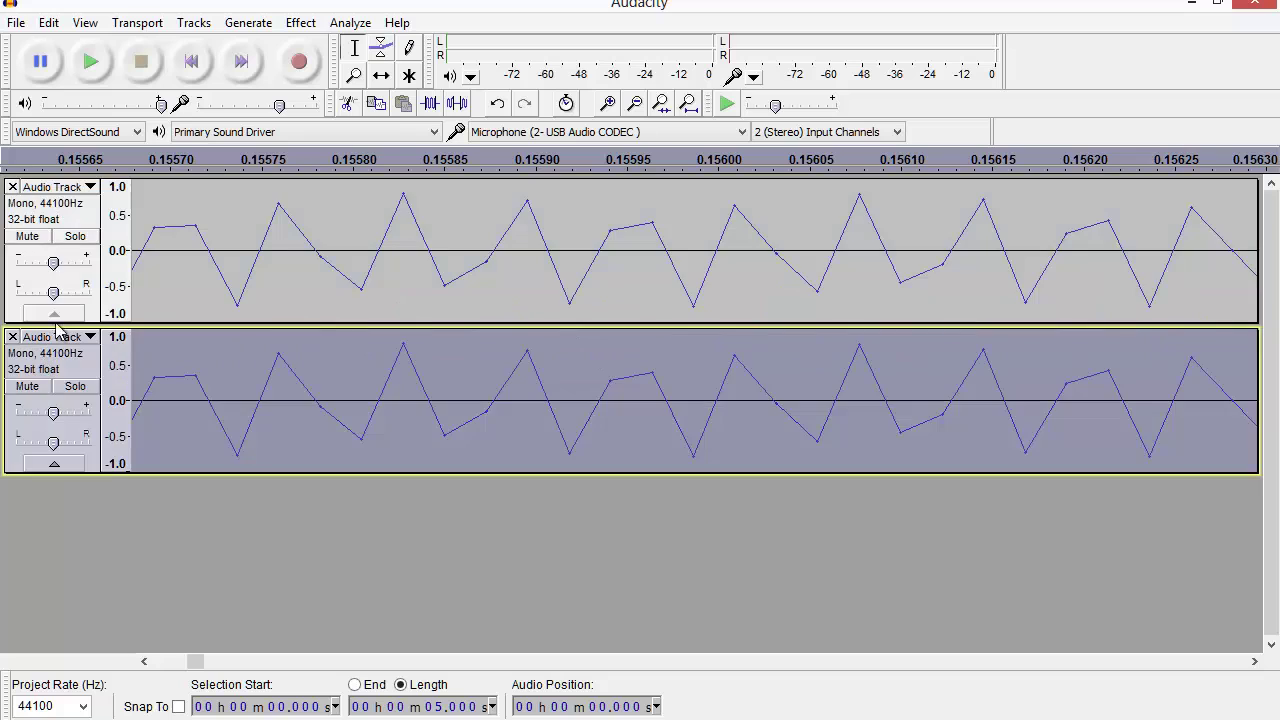
pyautogui.click(76, 222)
pyautogui.click(64, 349)
# Apply Effect > Invert to the second 44100 Hz track, then select both tracks.
pyautogui.click(300, 22)
pyautogui.click(398, 344)
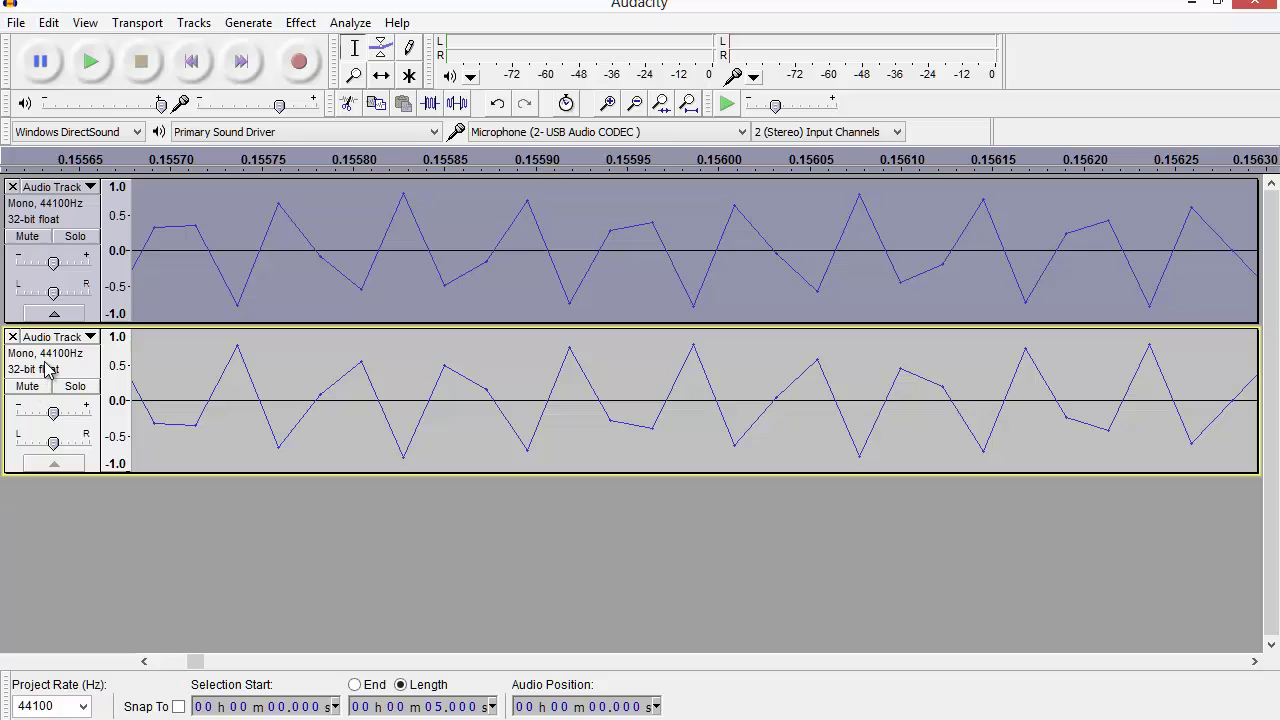
pyautogui.click(47, 366)
pyautogui.click(57, 218)
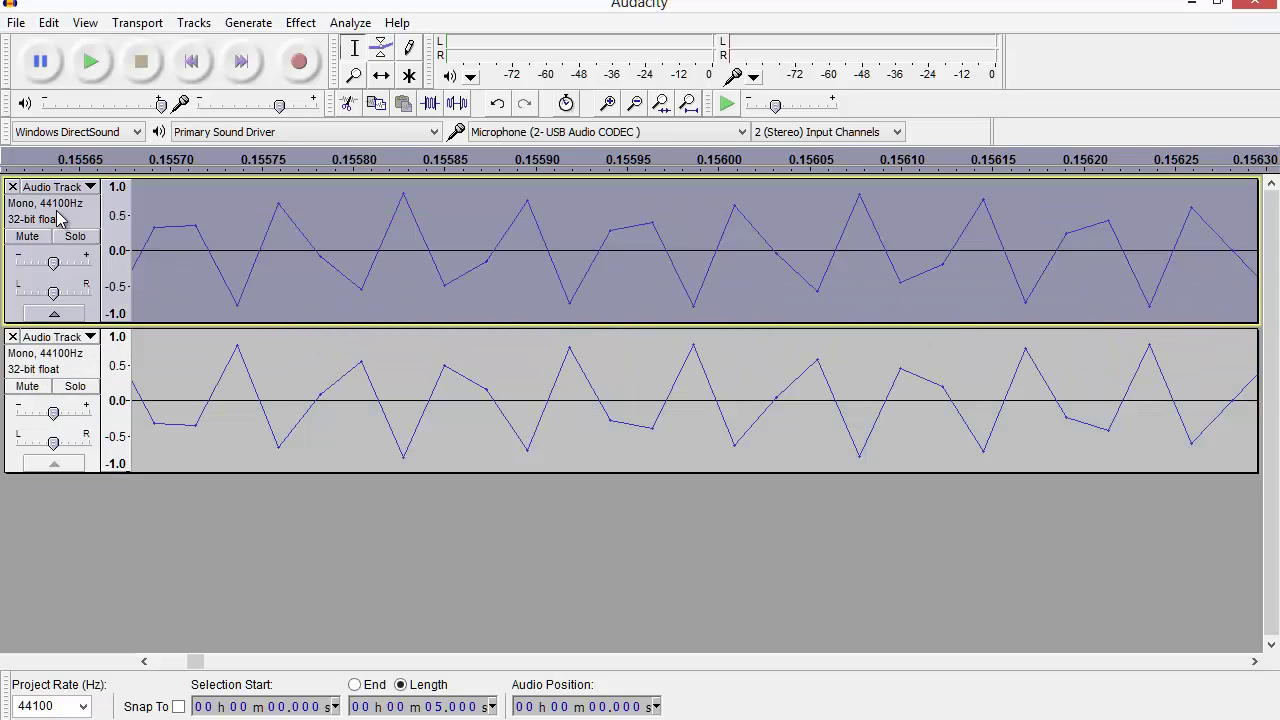
pyautogui.keyDown('shift'); pyautogui.click(62, 358); pyautogui.keyUp('shift')
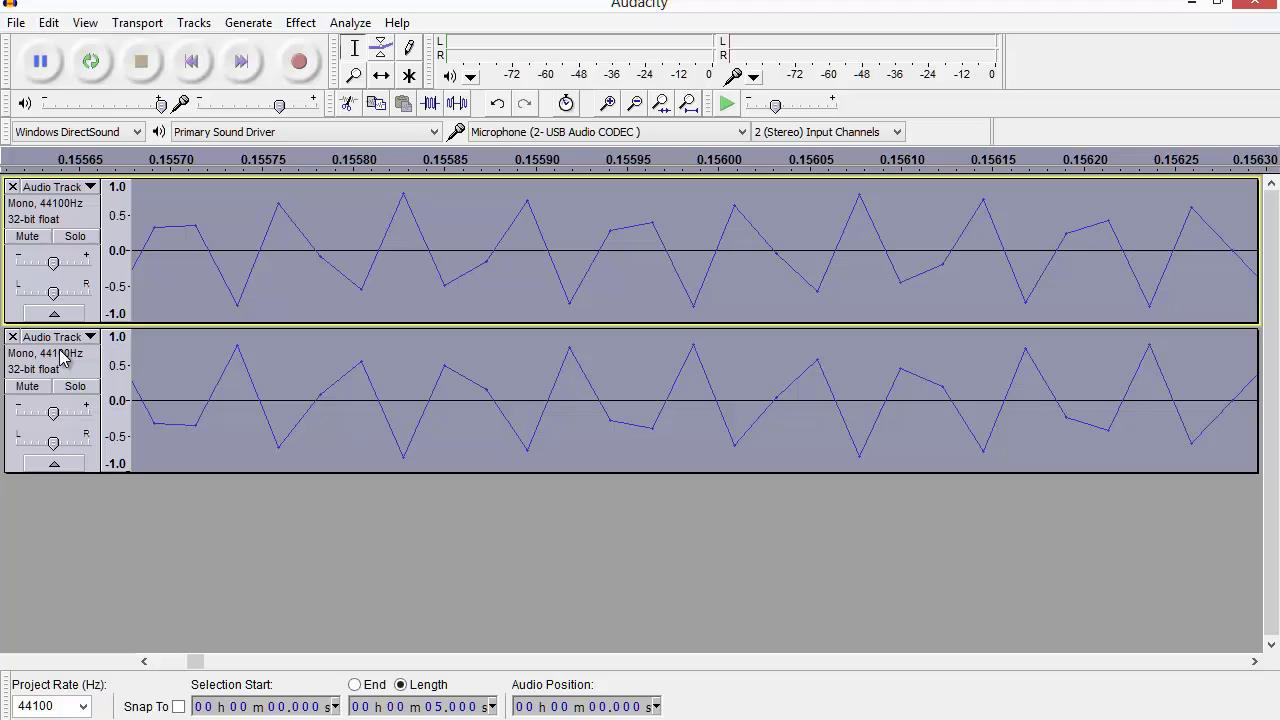
# Mix both tracks into a new Mix track and zoom its amplitude scale to about ±0.05, confirming it stays flat.
pyautogui.hotkey('ctrl', 'shift', 'm')
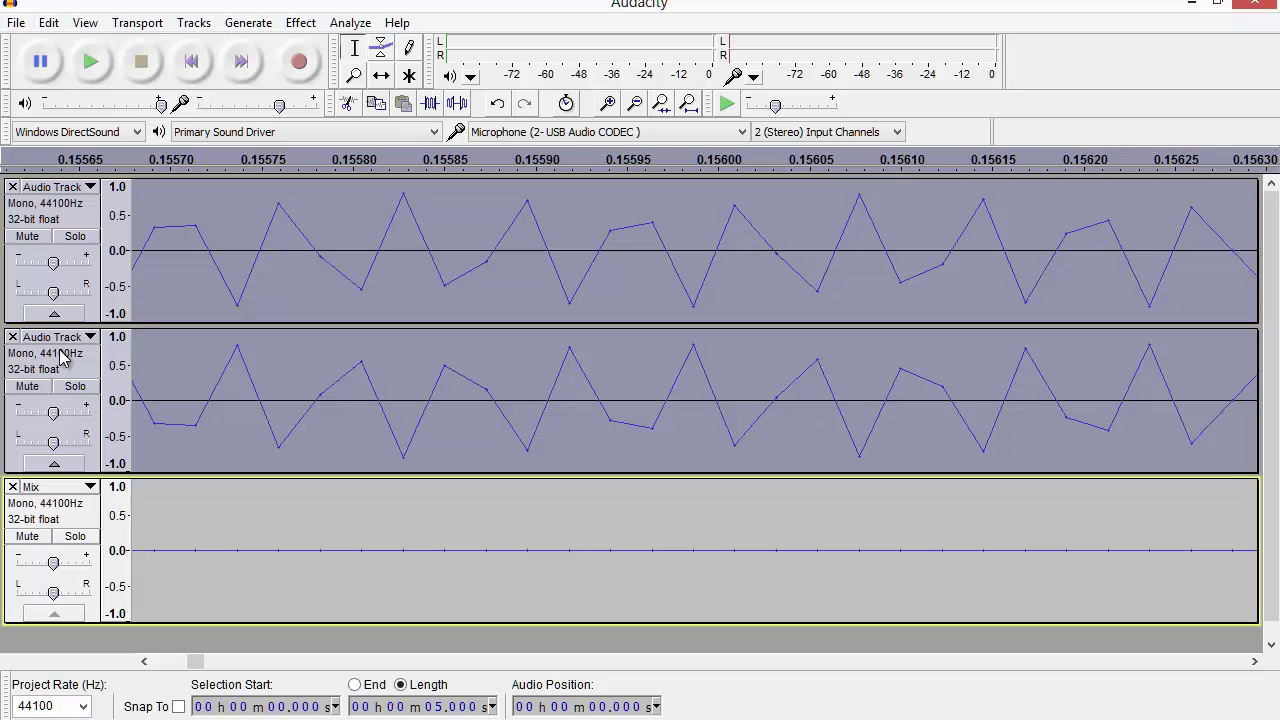
pyautogui.click(82, 520)
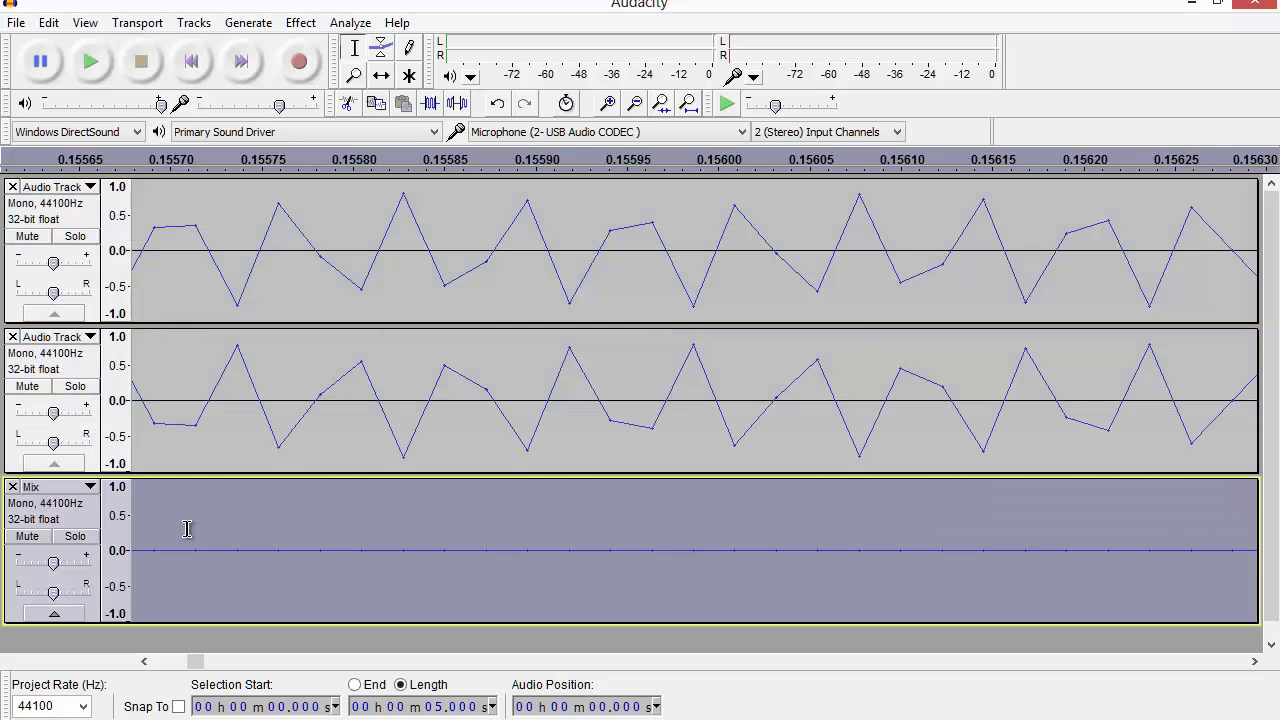
pyautogui.click(118, 547)
pyautogui.click(117, 572)
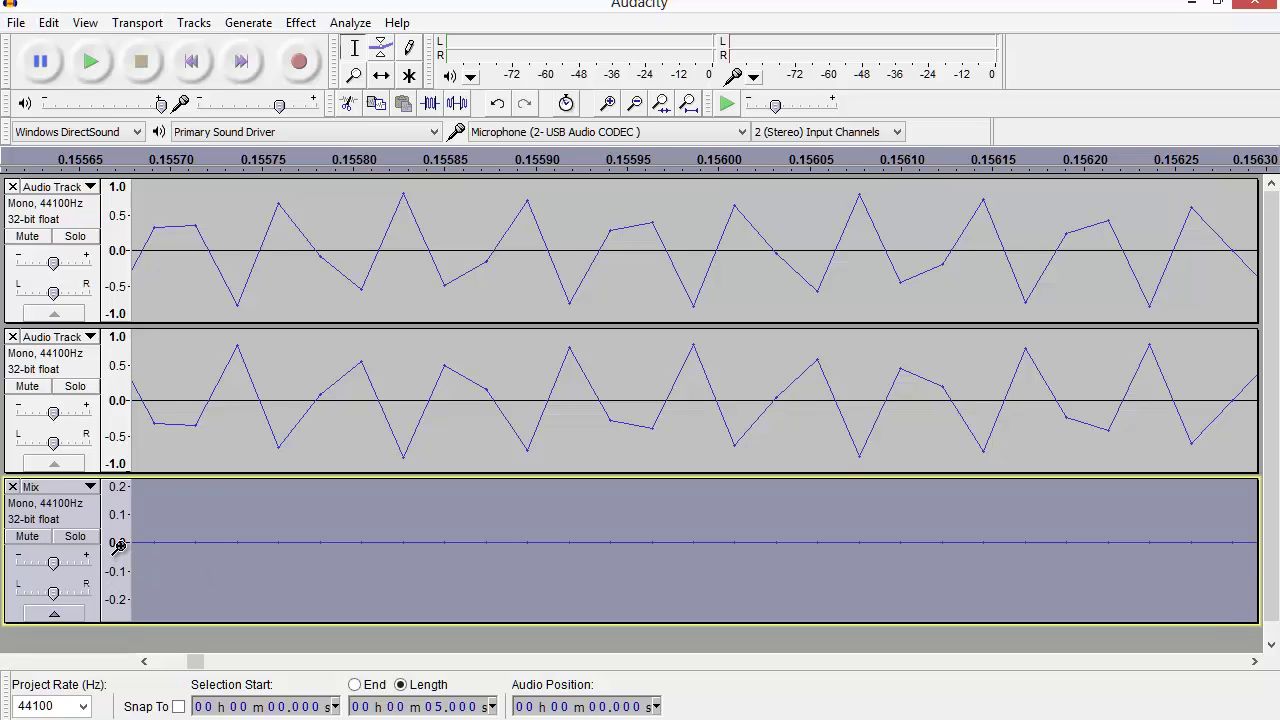
pyautogui.click(113, 548)
pyautogui.click(115, 548)
pyautogui.click(118, 545)
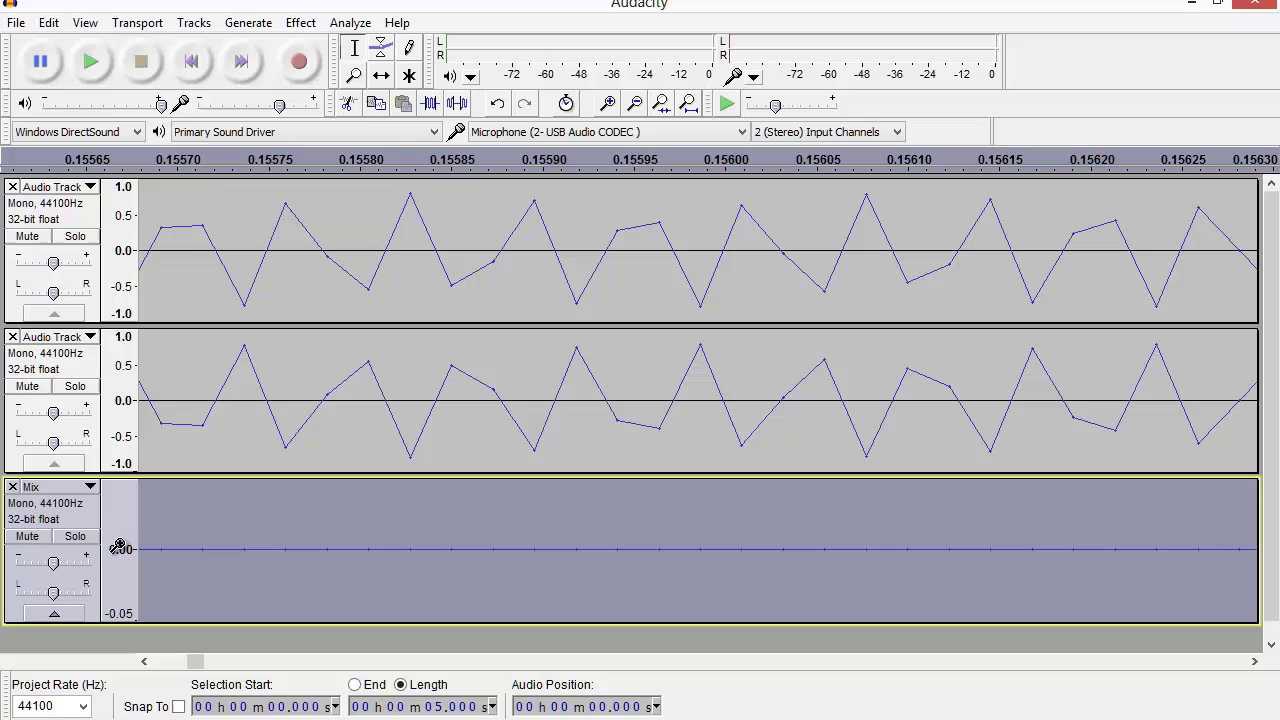
pyautogui.click(115, 553)
pyautogui.click(116, 549)
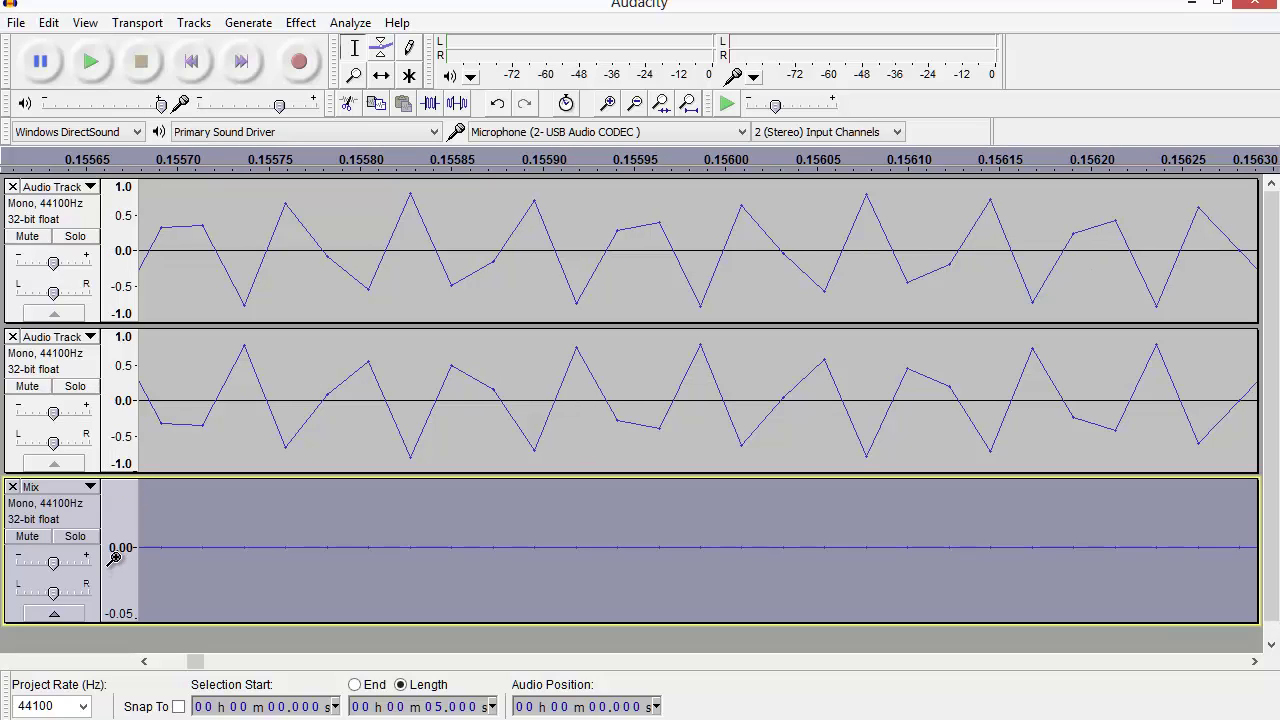